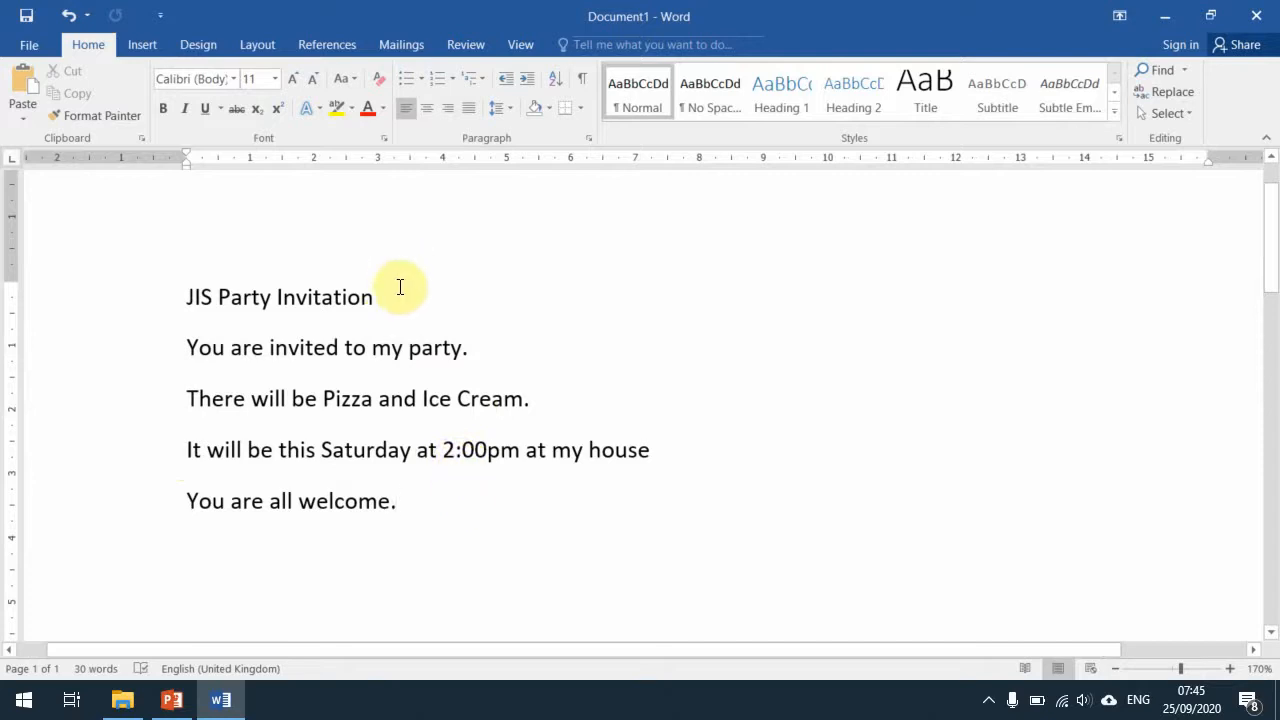
Change the font of the title line "JIS Party Invitation" to Ink Free.
left_click_drag(390, 297, 186, 298)
left_click(233, 78)
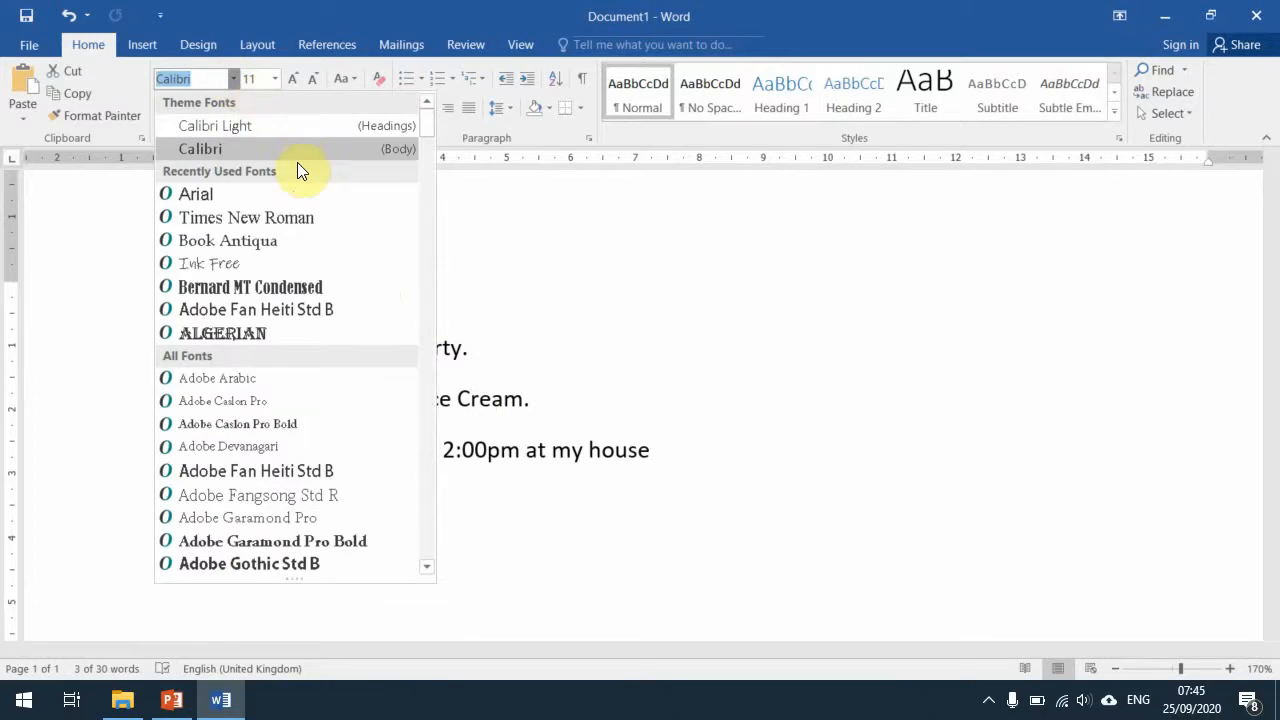
left_click(234, 79)
left_click(233, 78)
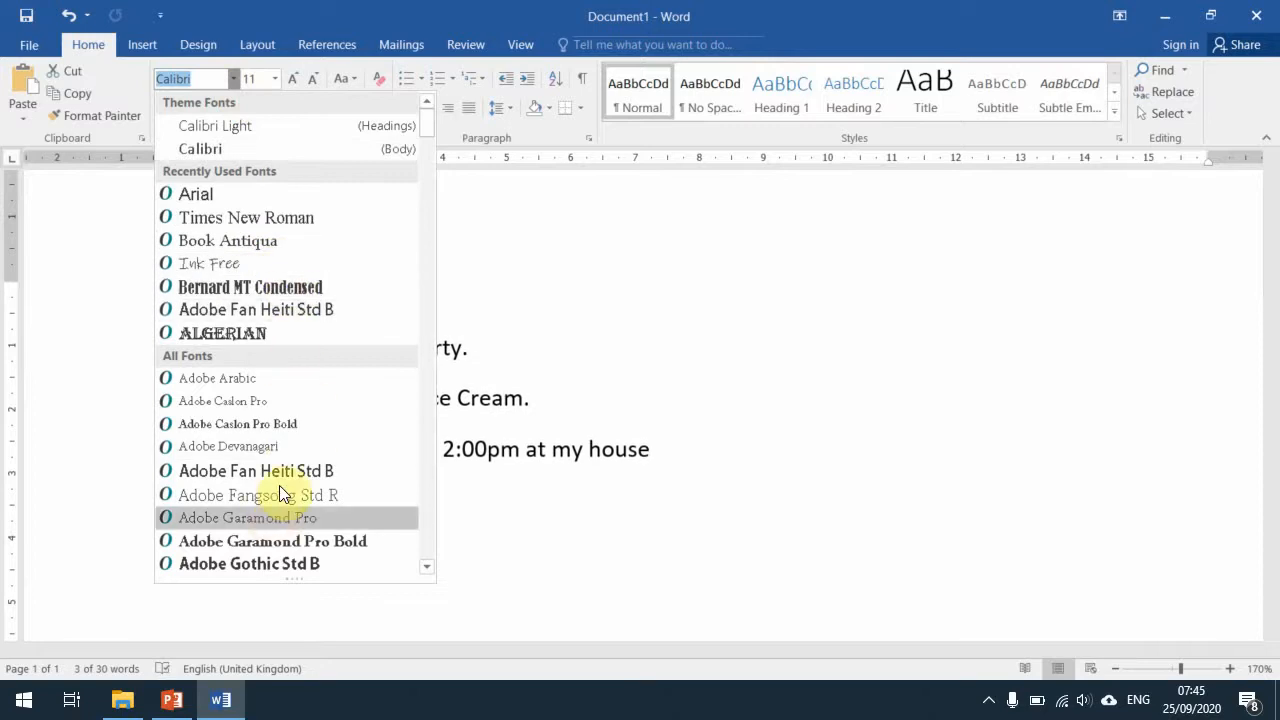
left_click(225, 262)
left_click(566, 389)
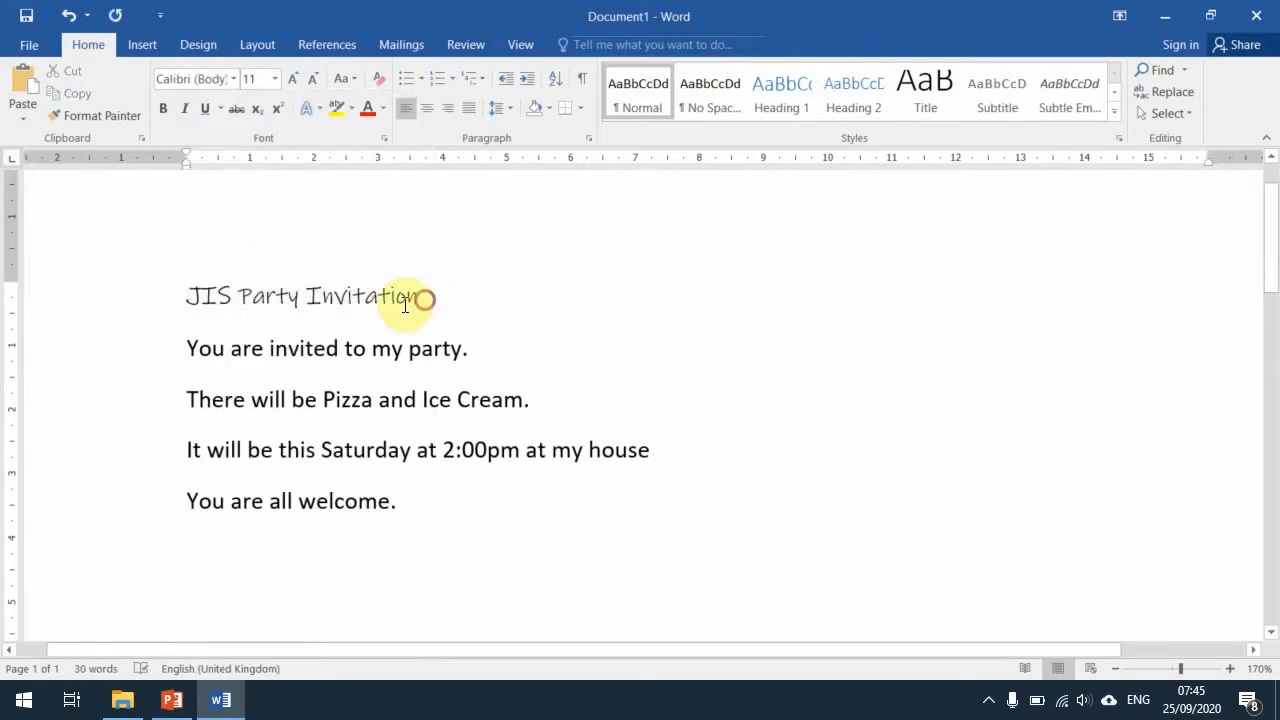
left_click_drag(423, 294, 160, 314)
left_click(460, 348)
left_click(137, 368)
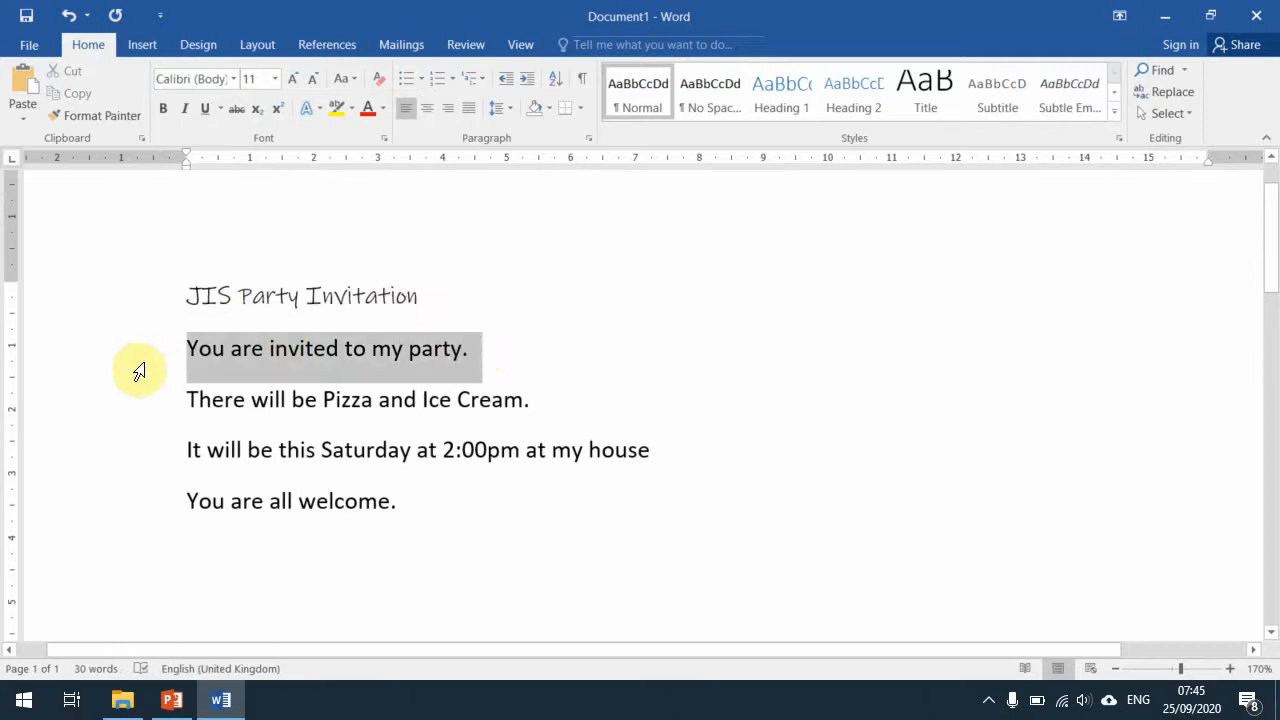
left_click(390, 497)
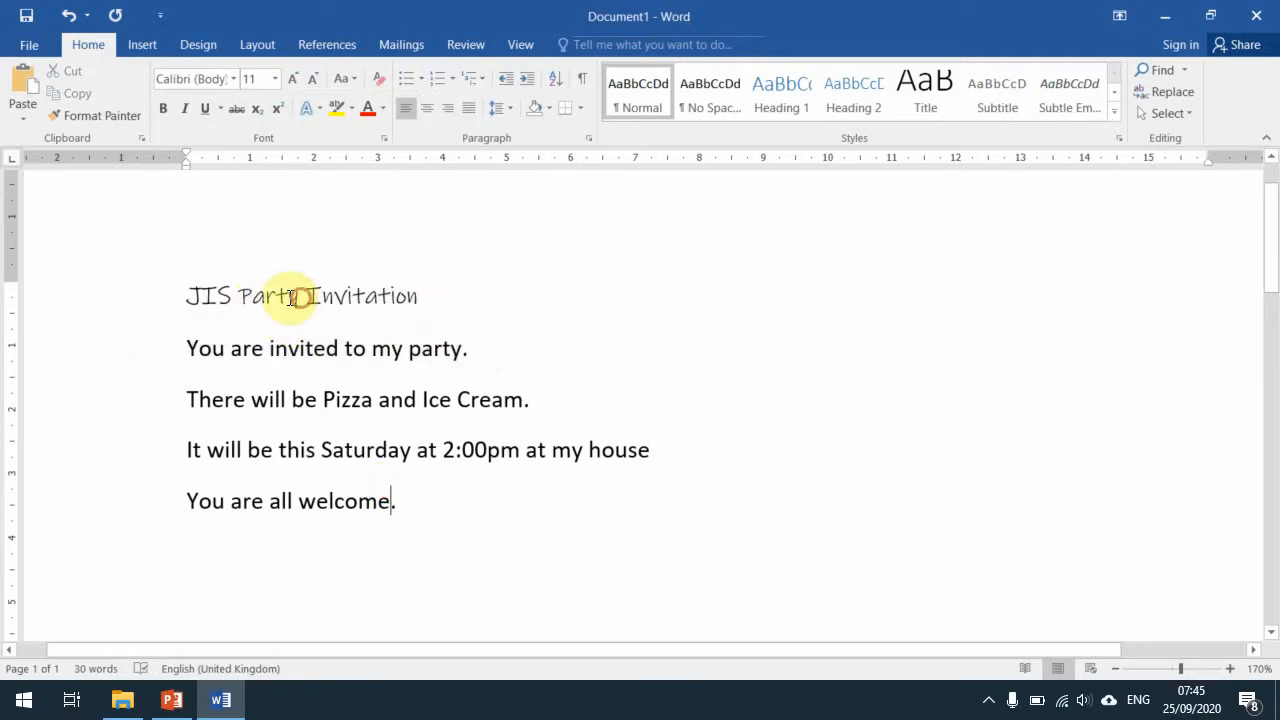
Change the font of only the word "Party" in the title to Bernard MT Condensed.
left_click_drag(291, 297, 238, 296)
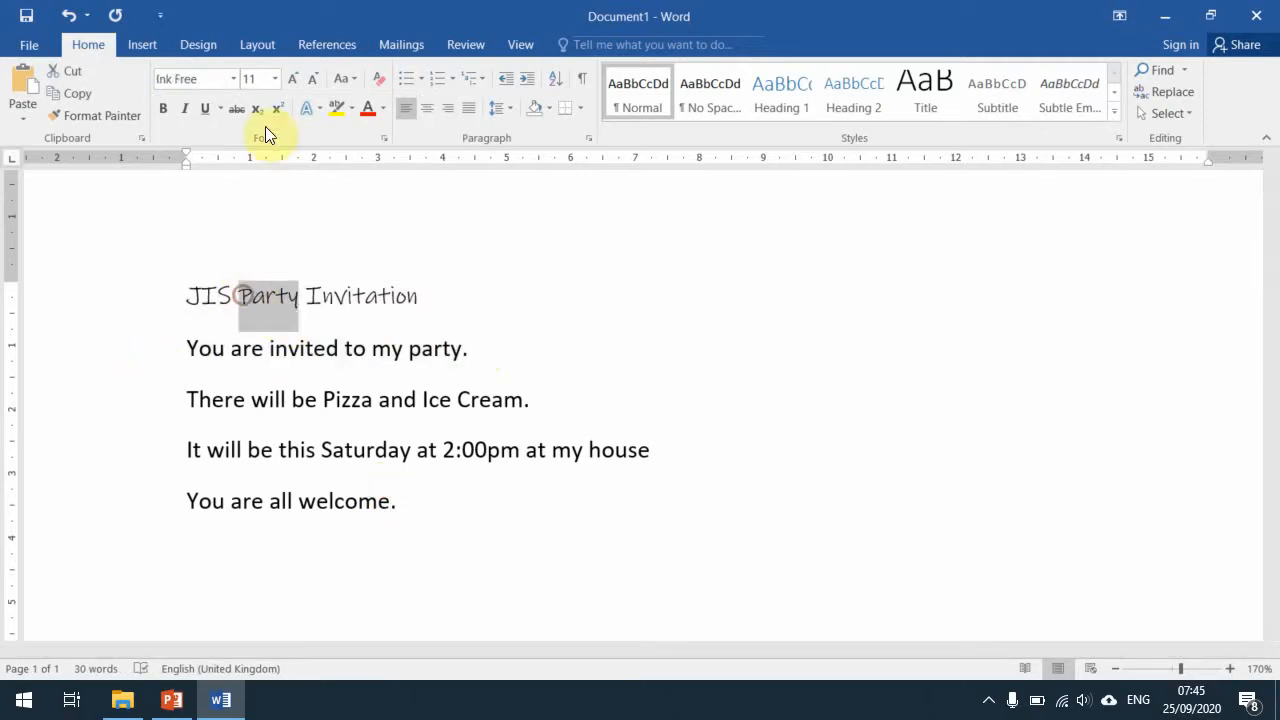
left_click(231, 80)
left_click(258, 277)
left_click(623, 397)
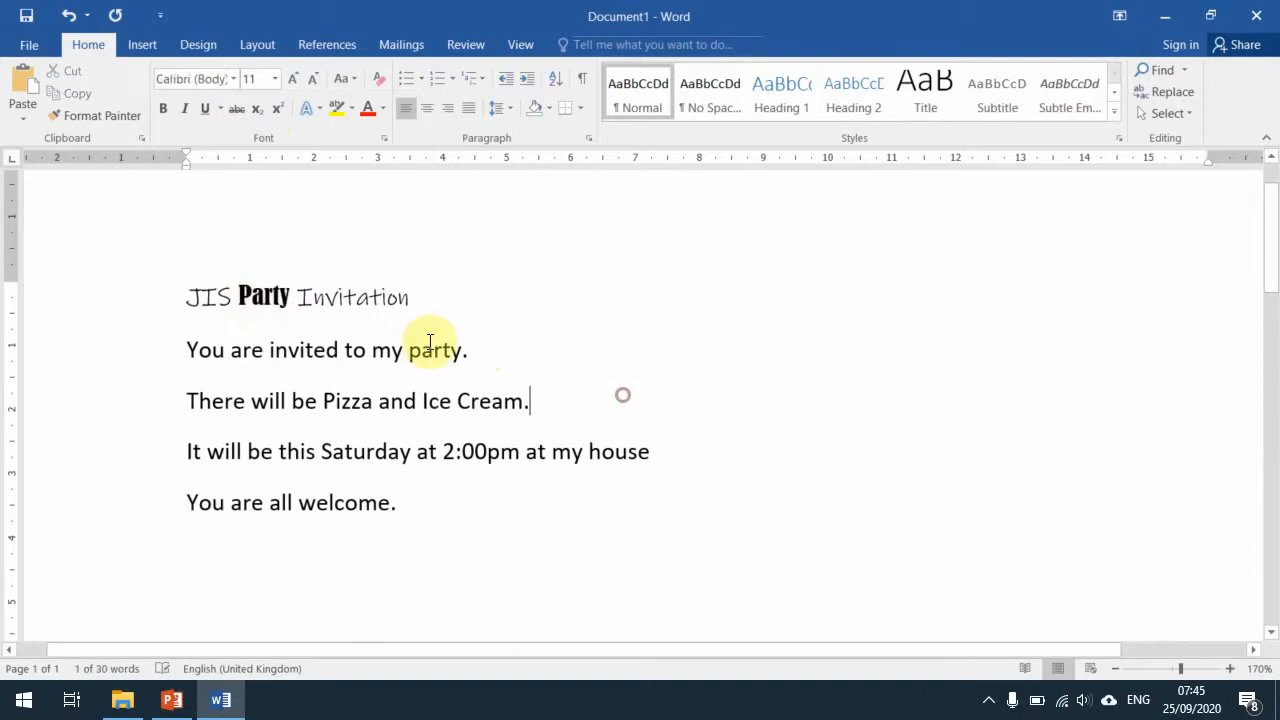
Set the whole title "JIS Party Invitation" in the Bodoni MT Black font.
left_click_drag(392, 300, 182, 302)
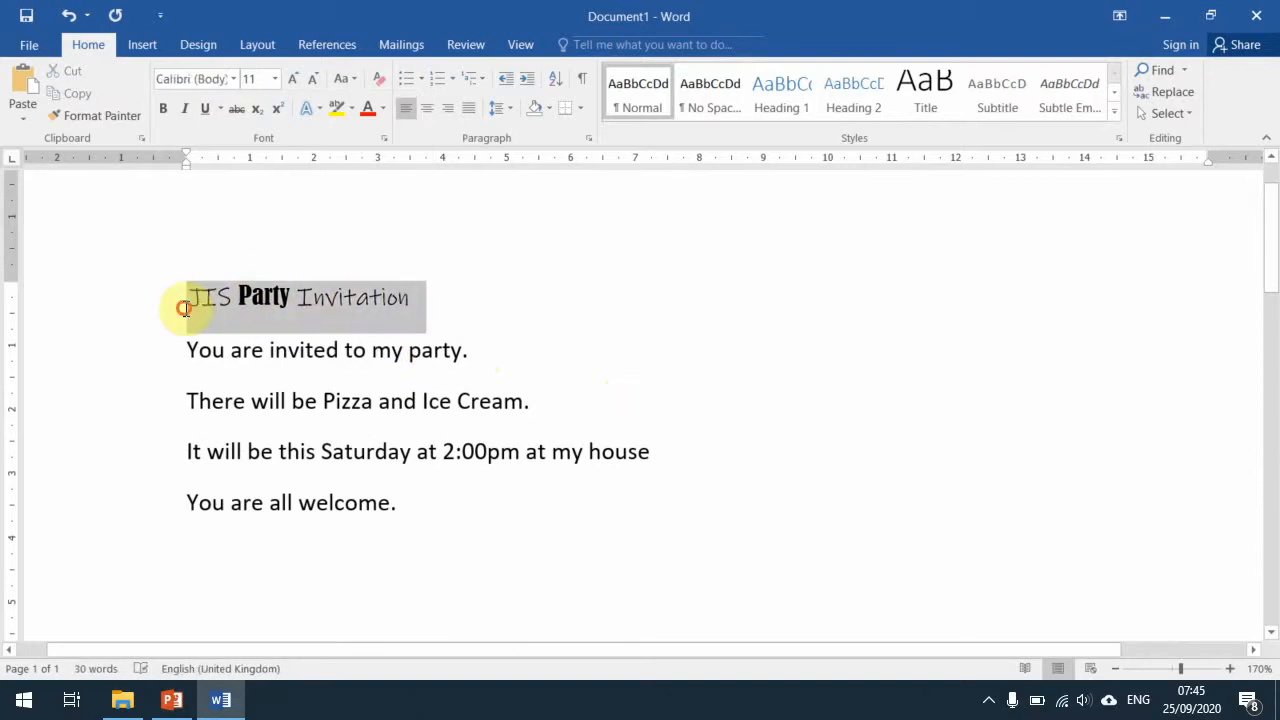
left_click(234, 80)
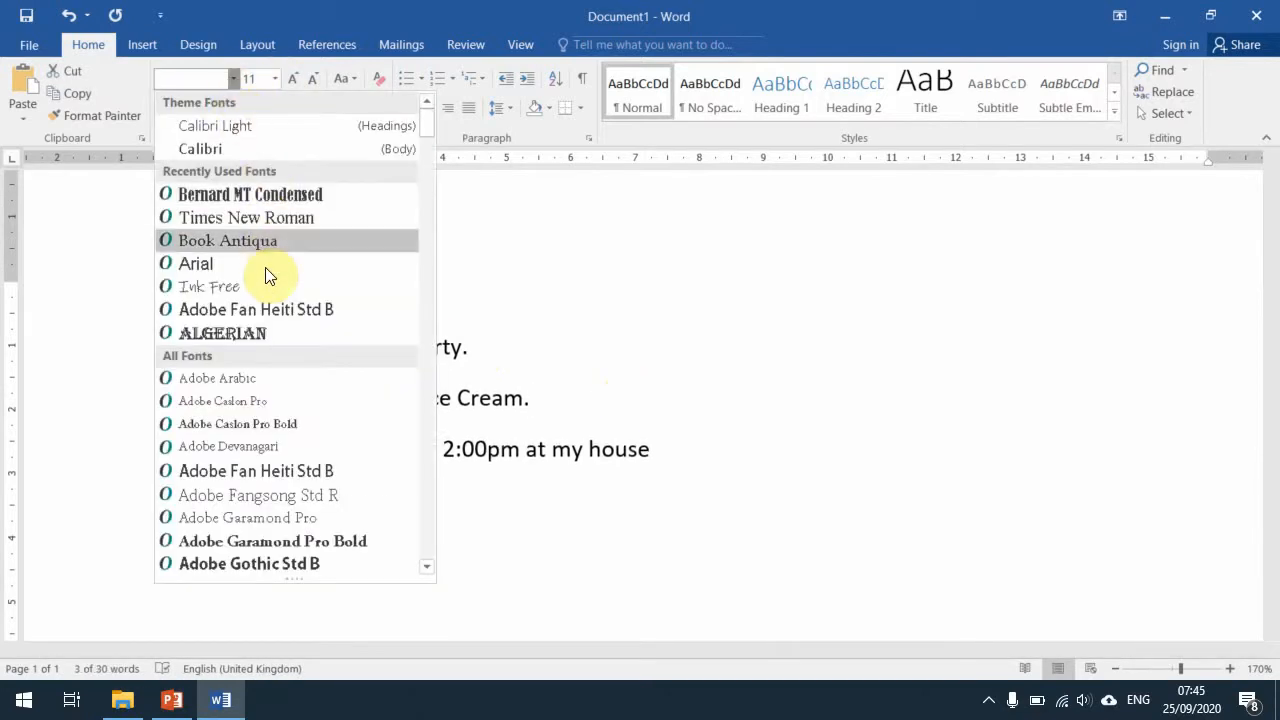
scroll(279, 350, "down", 5)
scroll(279, 359, "down", 2)
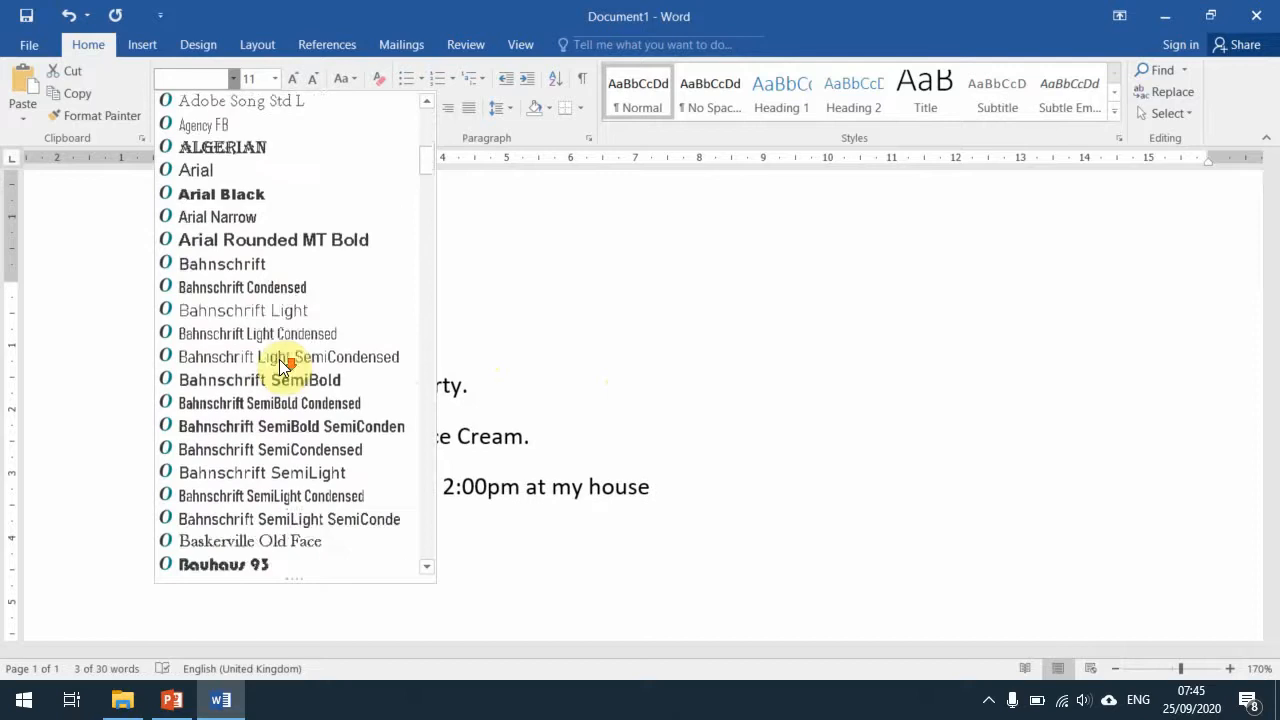
scroll(283, 350, "down", 5)
scroll(286, 370, "down", 1)
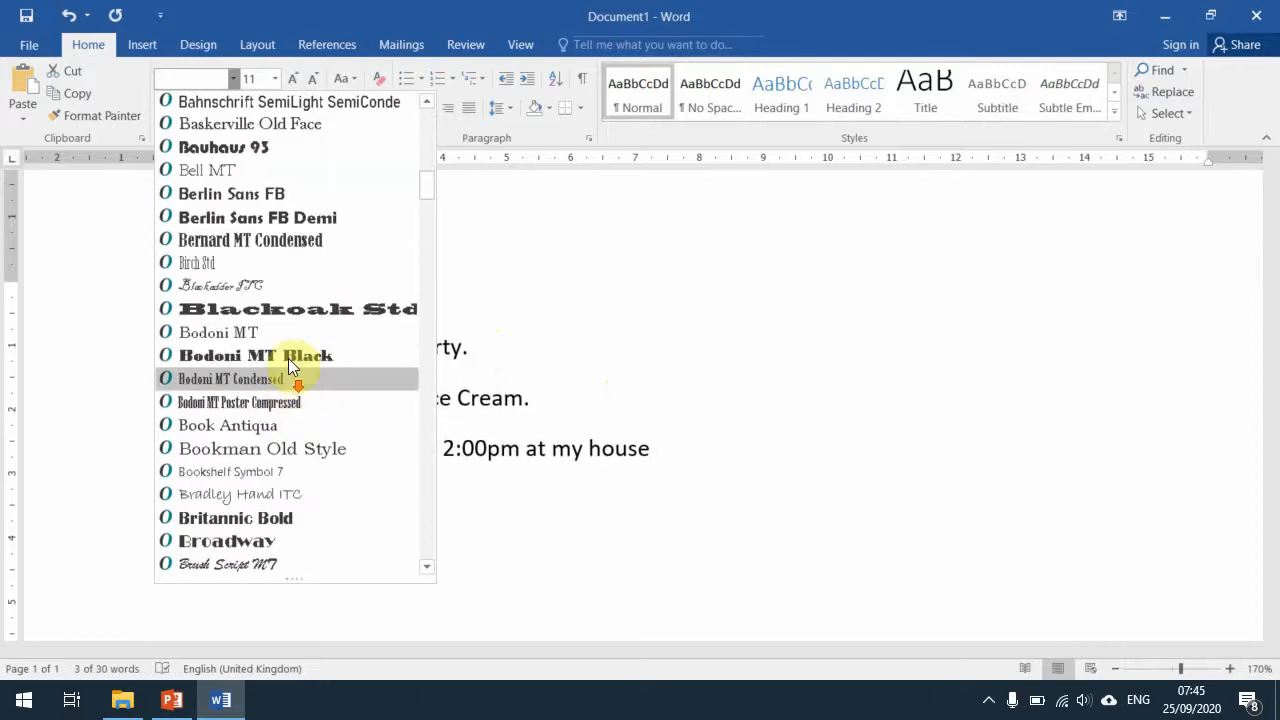
left_click(288, 353)
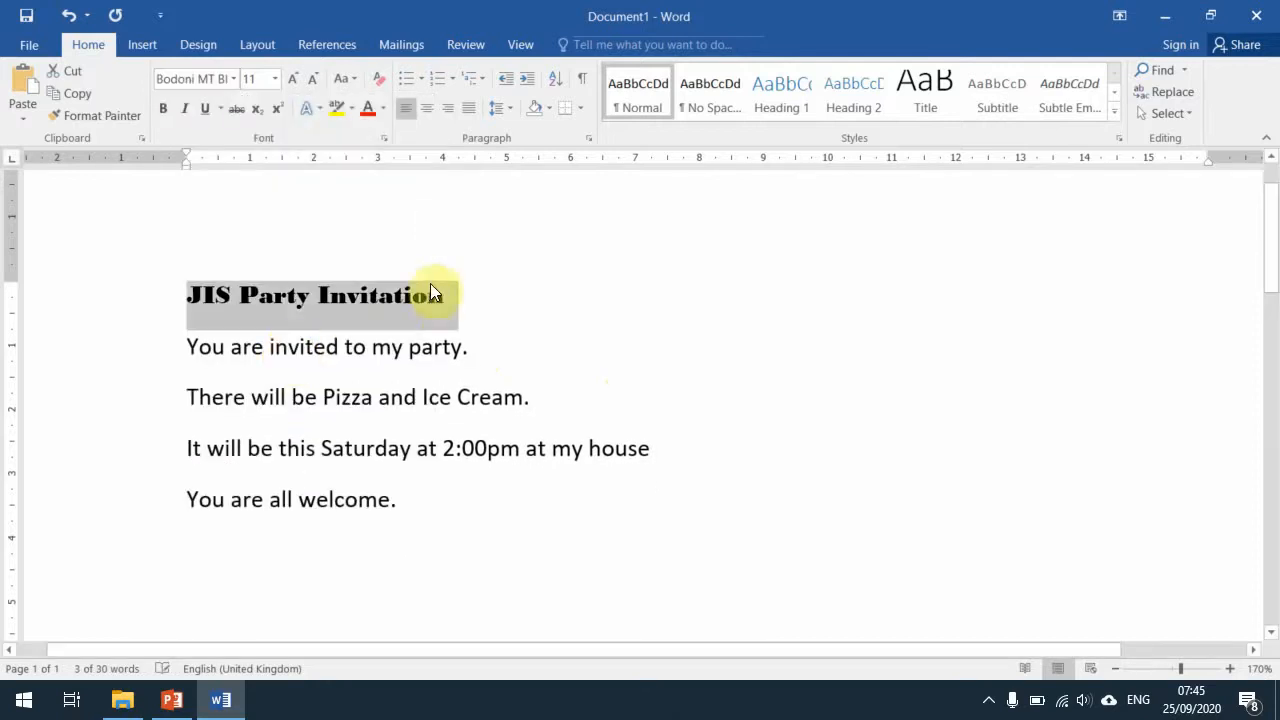
left_click(318, 298)
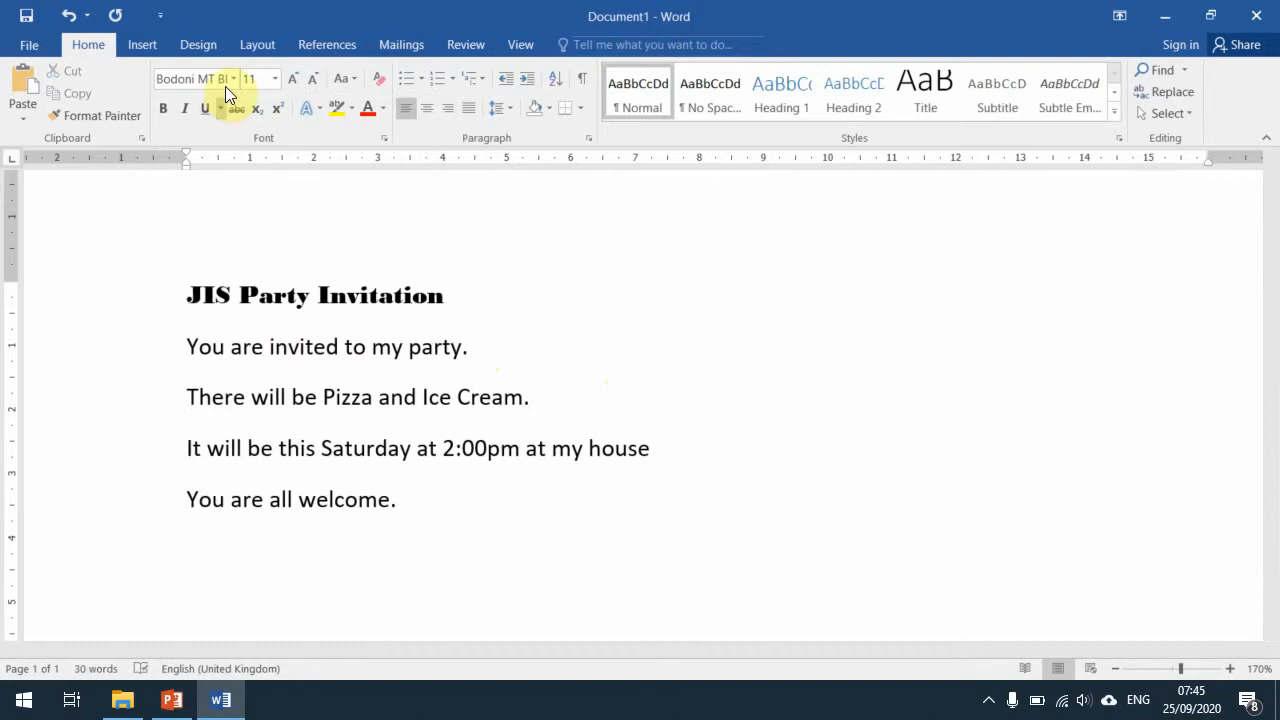
Change the font of the line "You are invited to my party." to Freestyle Script.
left_click_drag(470, 347, 190, 347)
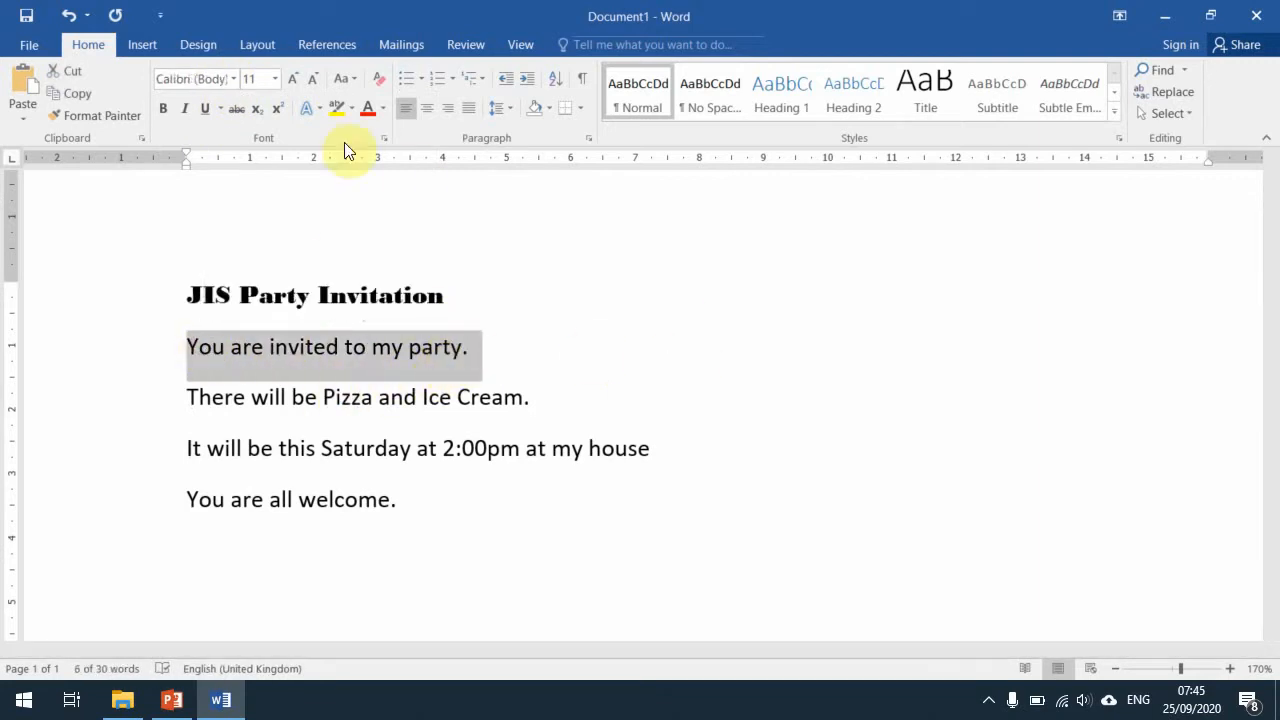
left_click(233, 79)
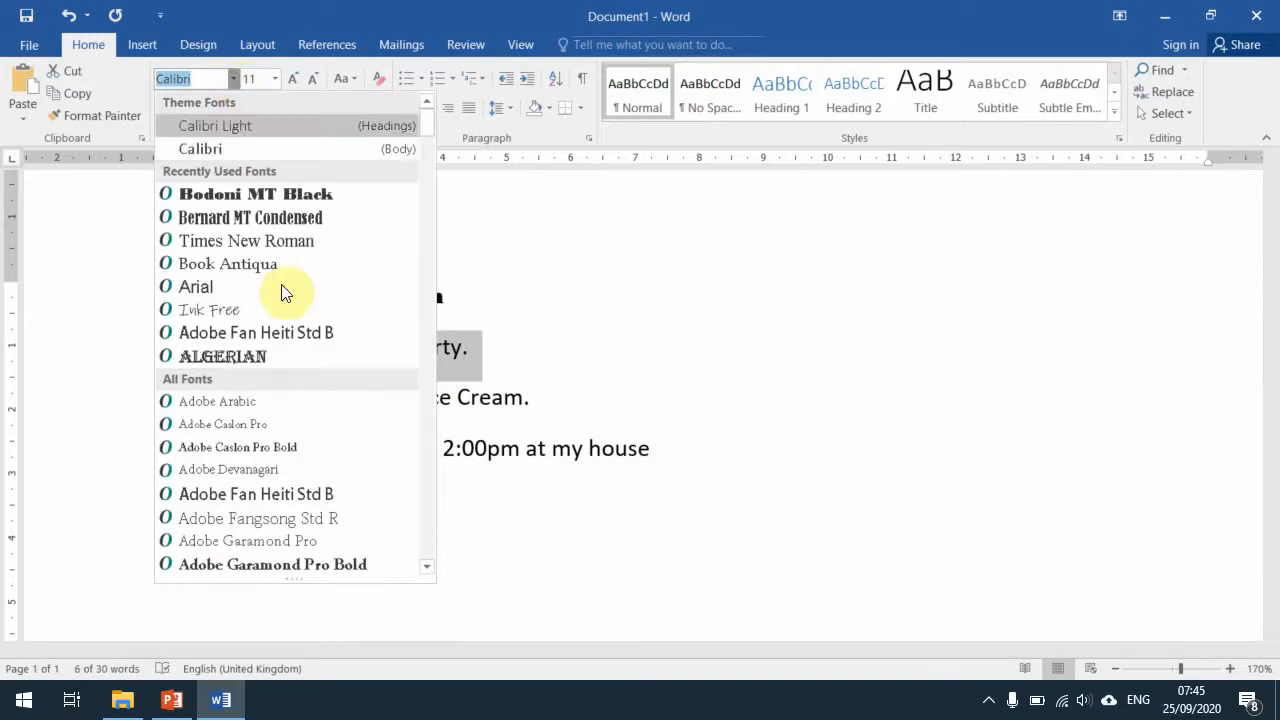
scroll(283, 291, "down", 7)
scroll(281, 452, "down", 20)
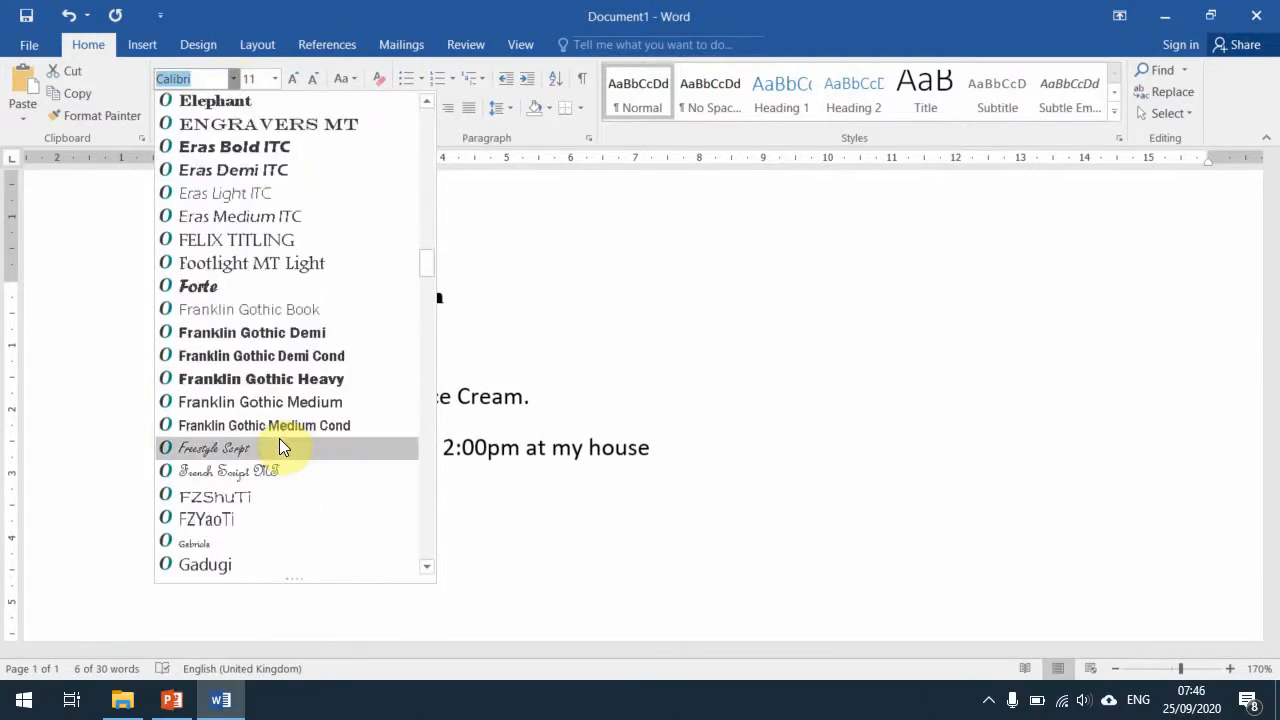
left_click(284, 450)
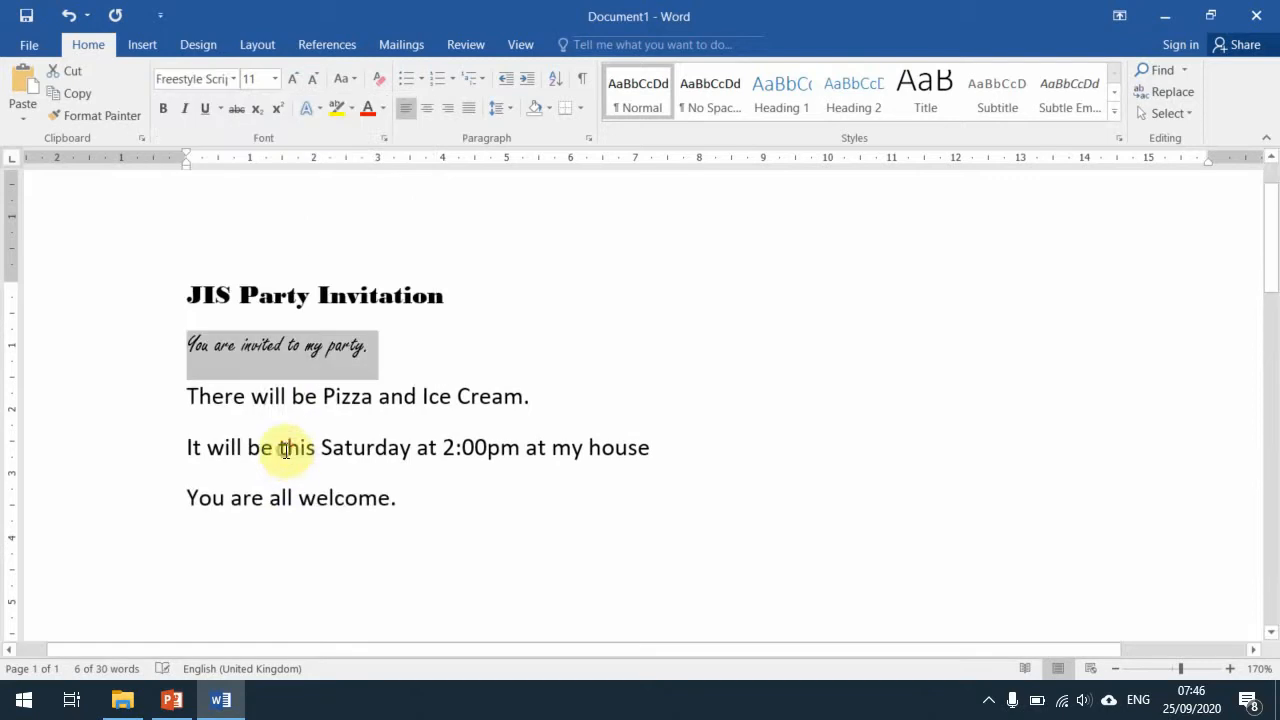
left_click(287, 397)
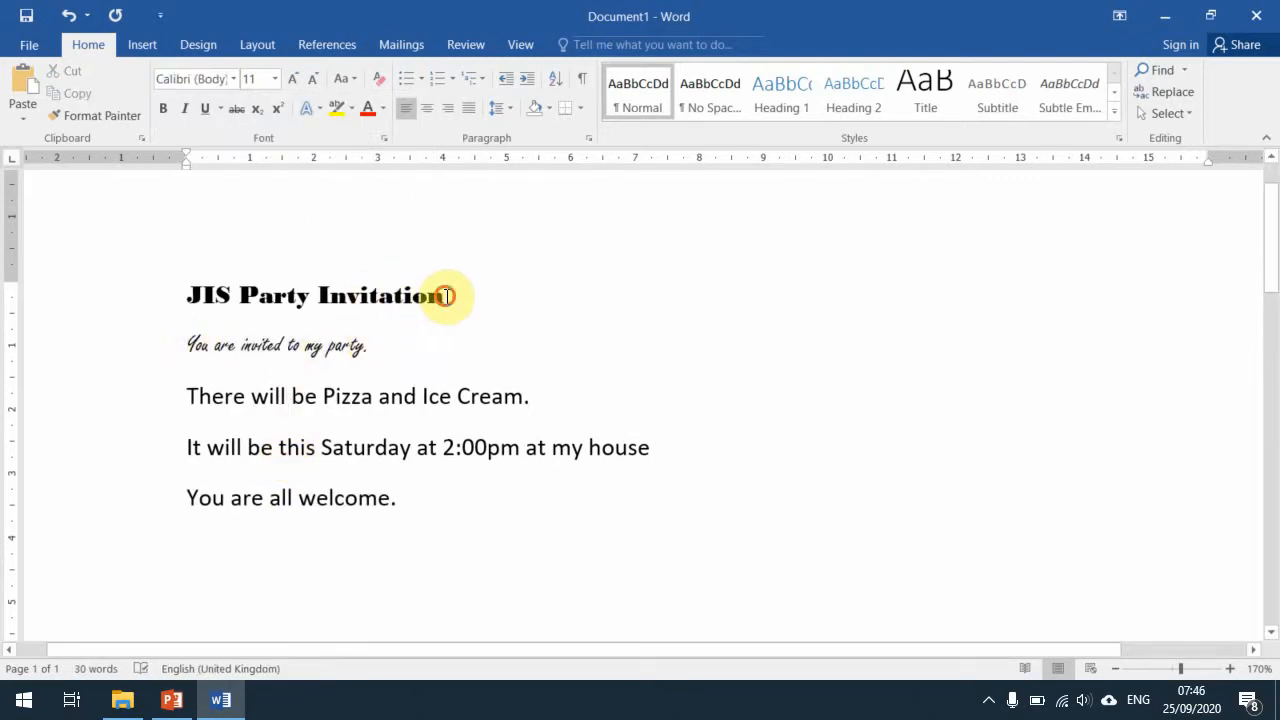
Enlarge the title "JIS Party Invitation" in increments up to font size 26.
left_click_drag(445, 295, 212, 313)
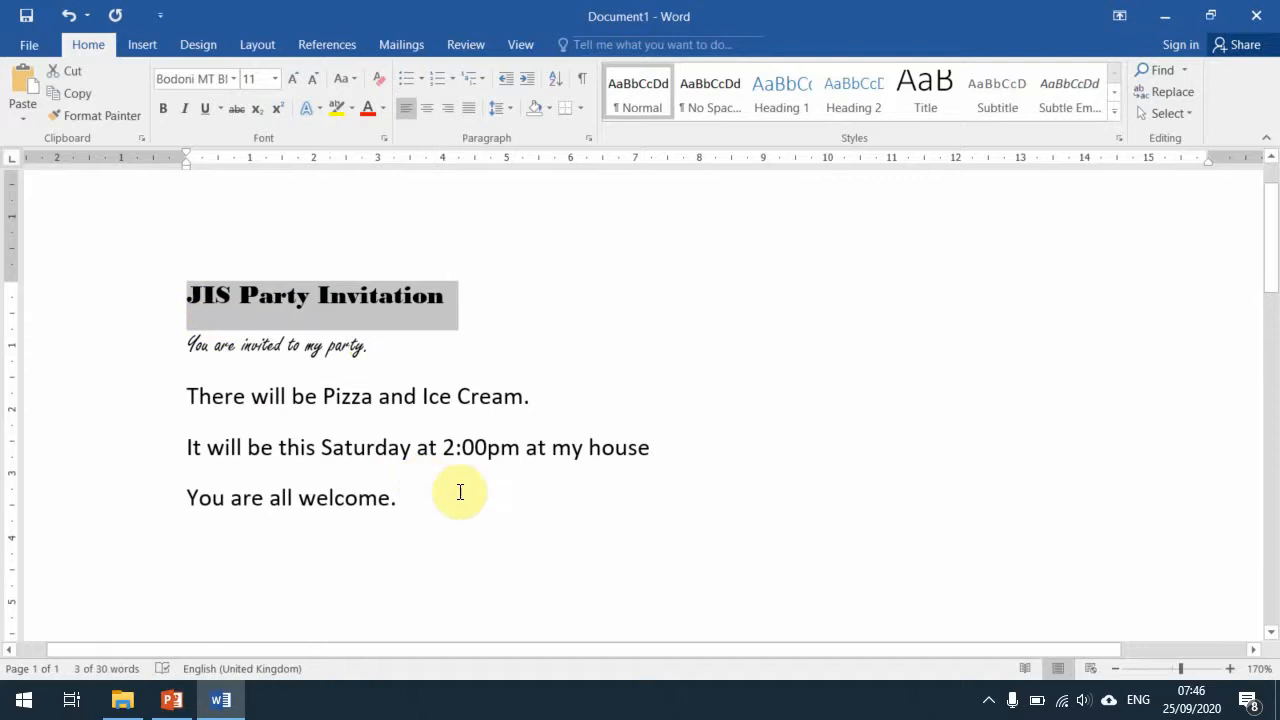
left_click_drag(457, 300, 223, 309)
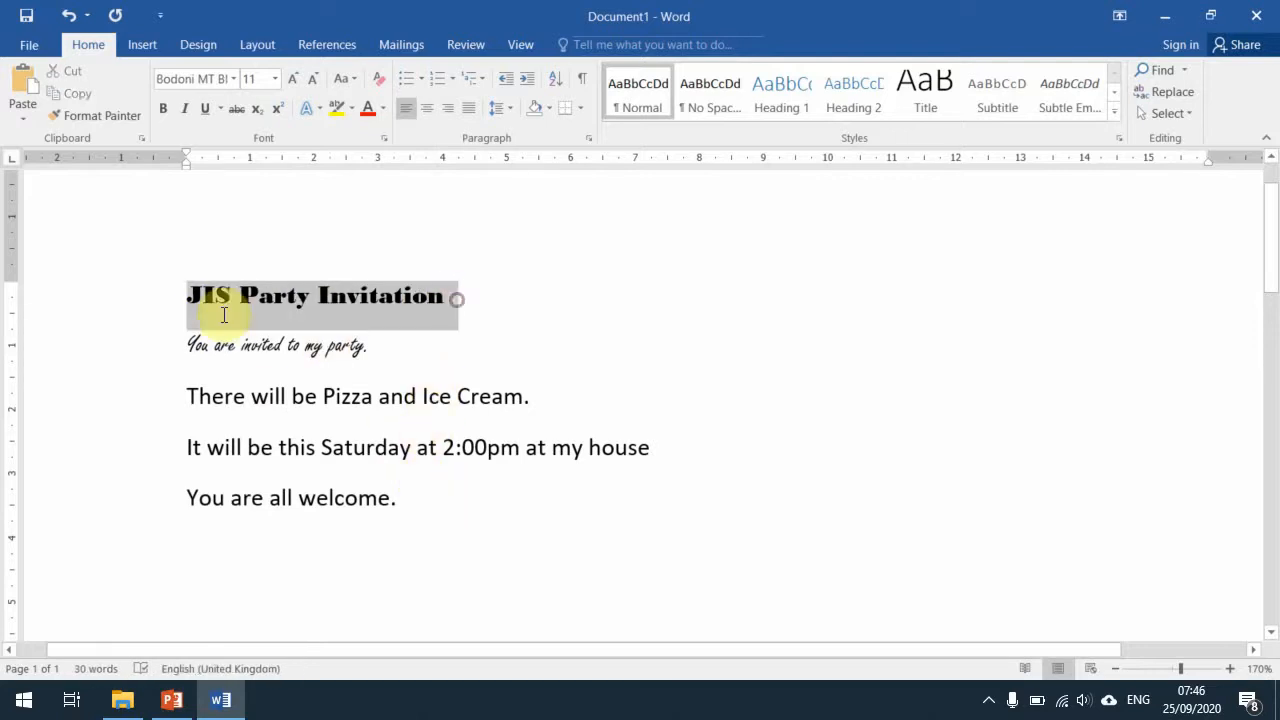
left_click(293, 78)
left_click(293, 78)
left_click(293, 78)
left_click(293, 78)
left_click(293, 79)
left_click(293, 79)
left_click(293, 79)
left_click(293, 79)
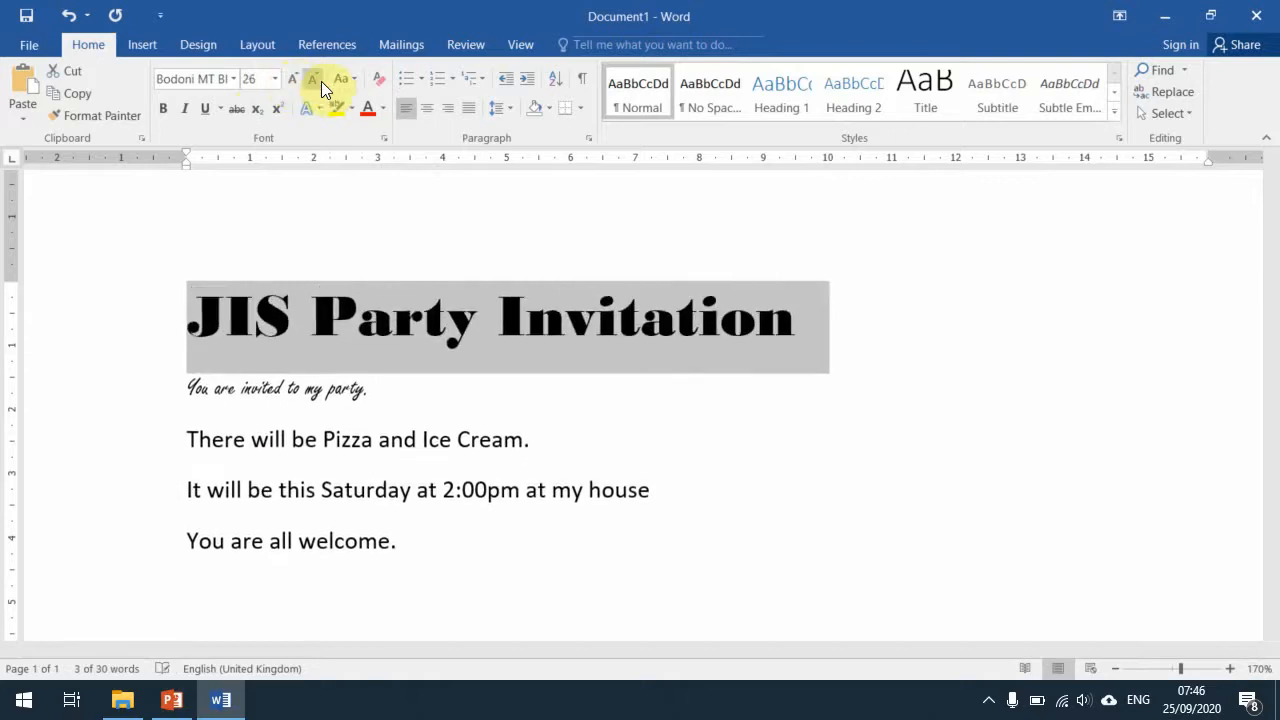
Shrink the title text in increments down to font size 9.
left_click(316, 81)
left_click(316, 81)
left_click(316, 81)
left_click(316, 81)
left_click(316, 81)
left_click(316, 81)
left_click(316, 81)
left_click(316, 81)
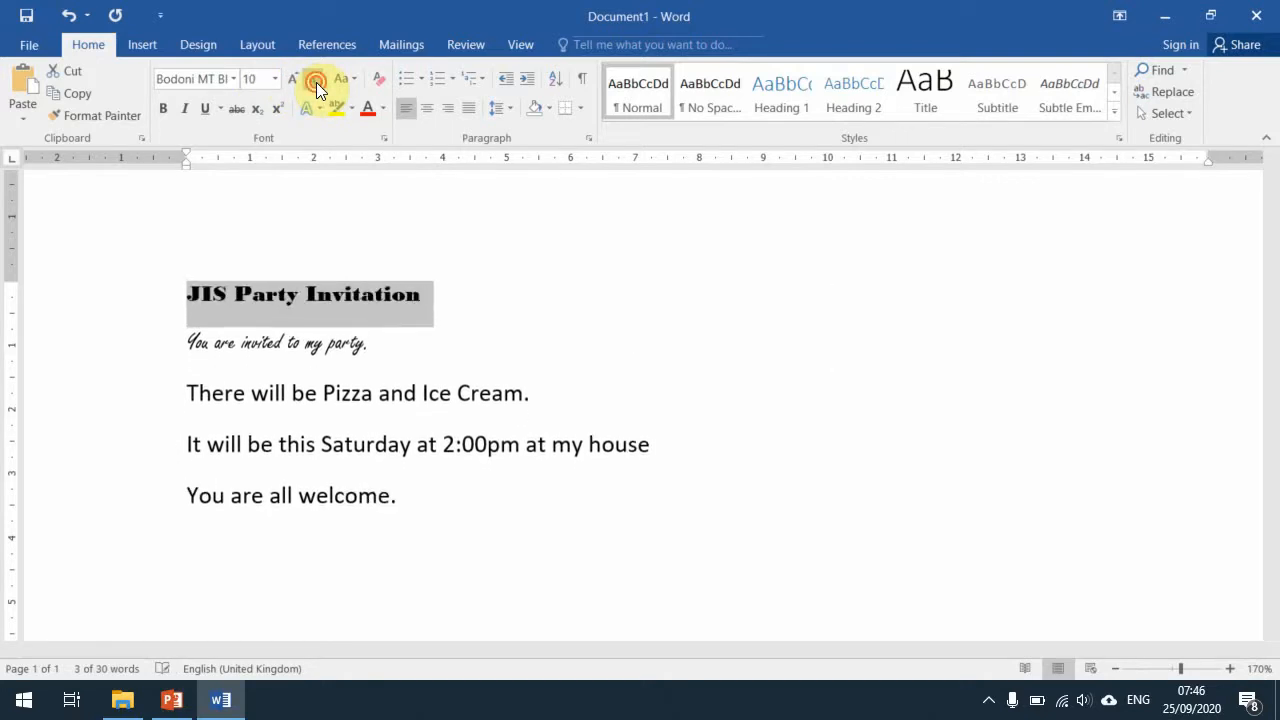
left_click(316, 81)
Set the font size of the title "JIS Party Invitation" to 36.
left_click(276, 79)
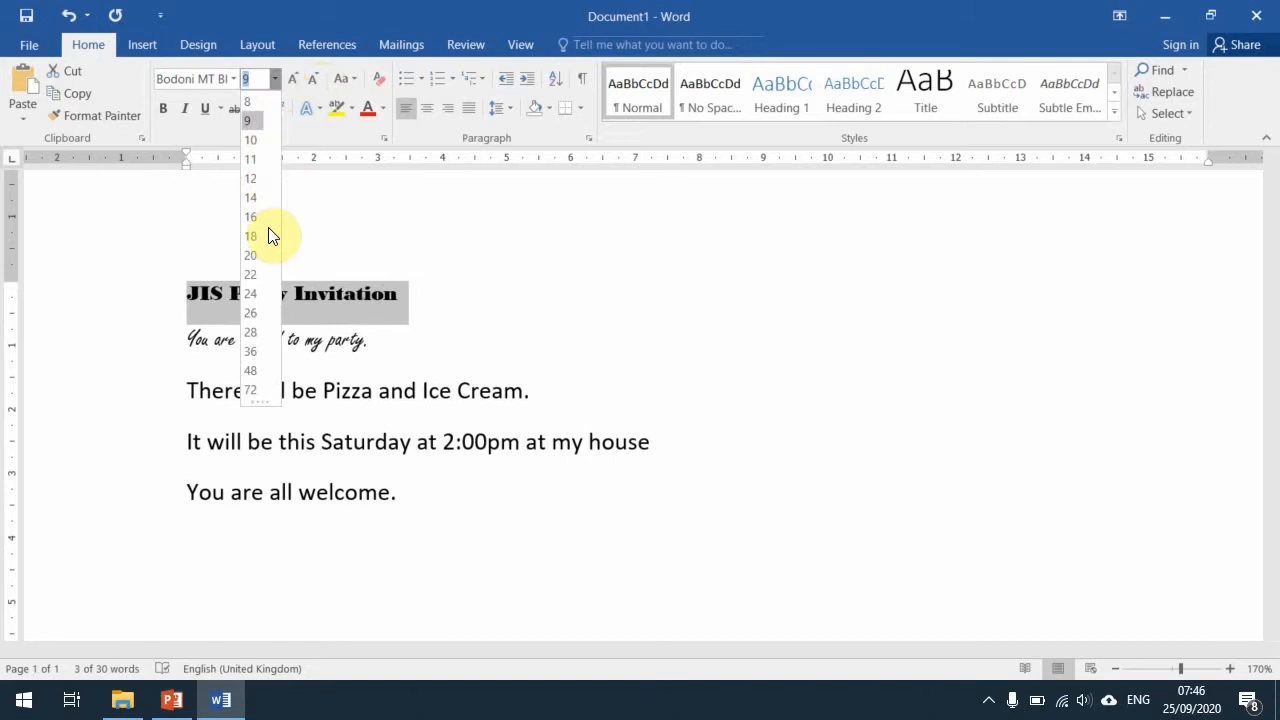
left_click(256, 342)
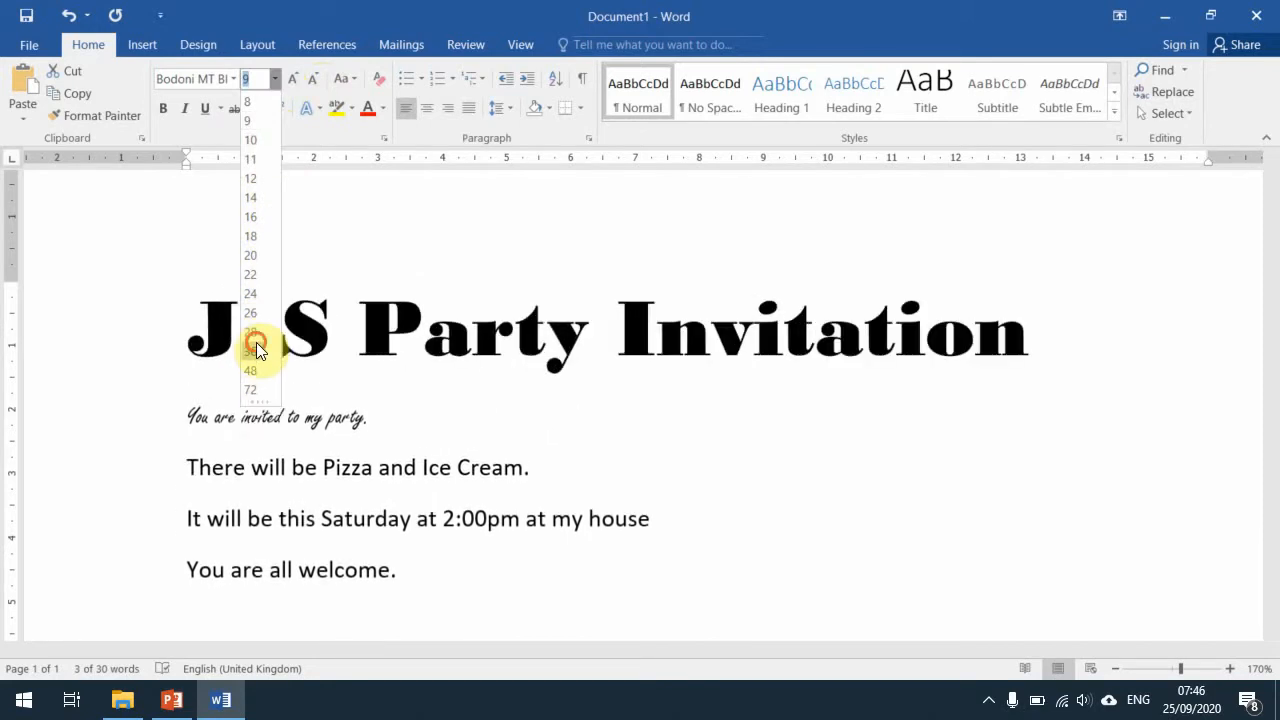
left_click(720, 355)
left_click_drag(194, 330, 1272, 277)
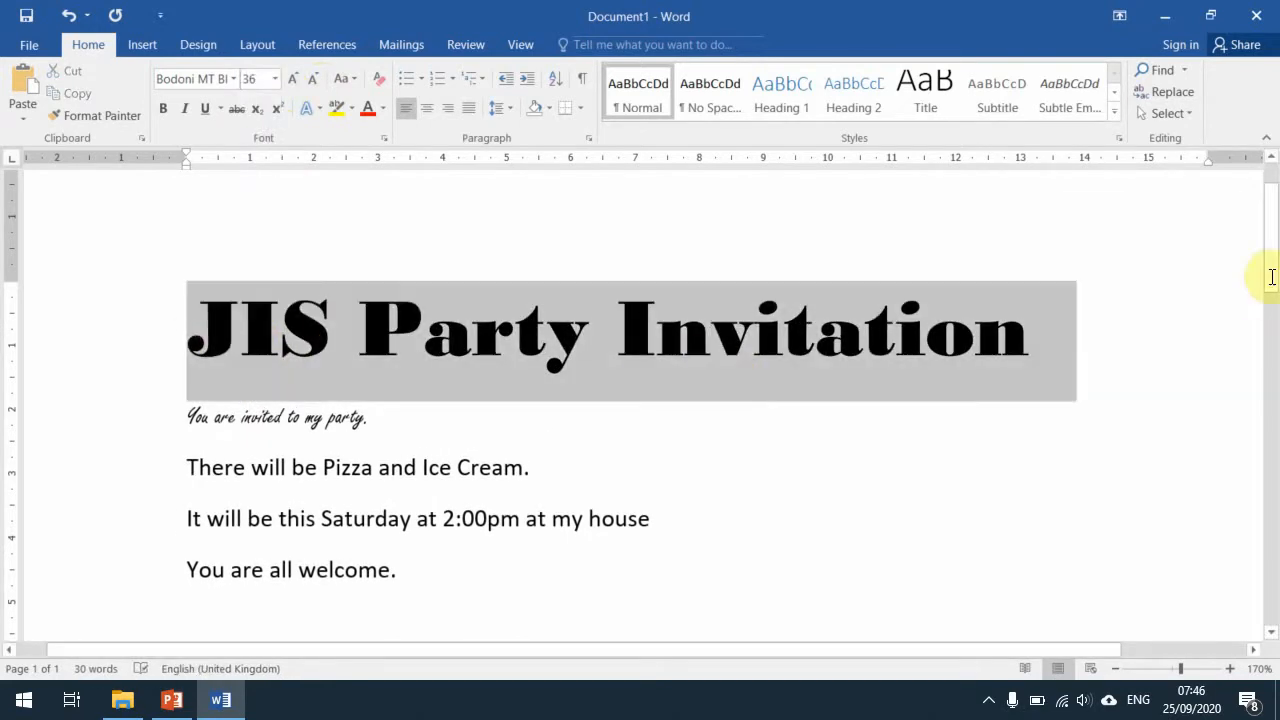
left_click(425, 384)
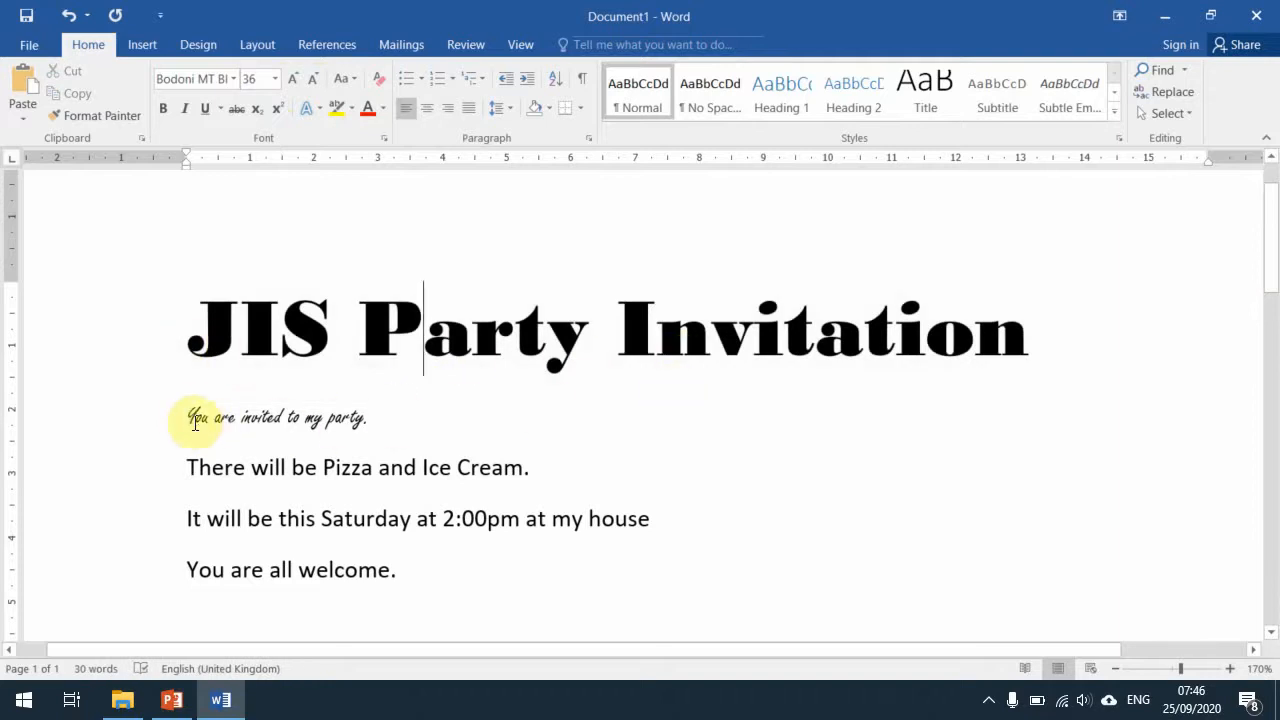
Change the font of all four lines below the title to Arial Narrow.
left_click_drag(186, 420, 366, 420)
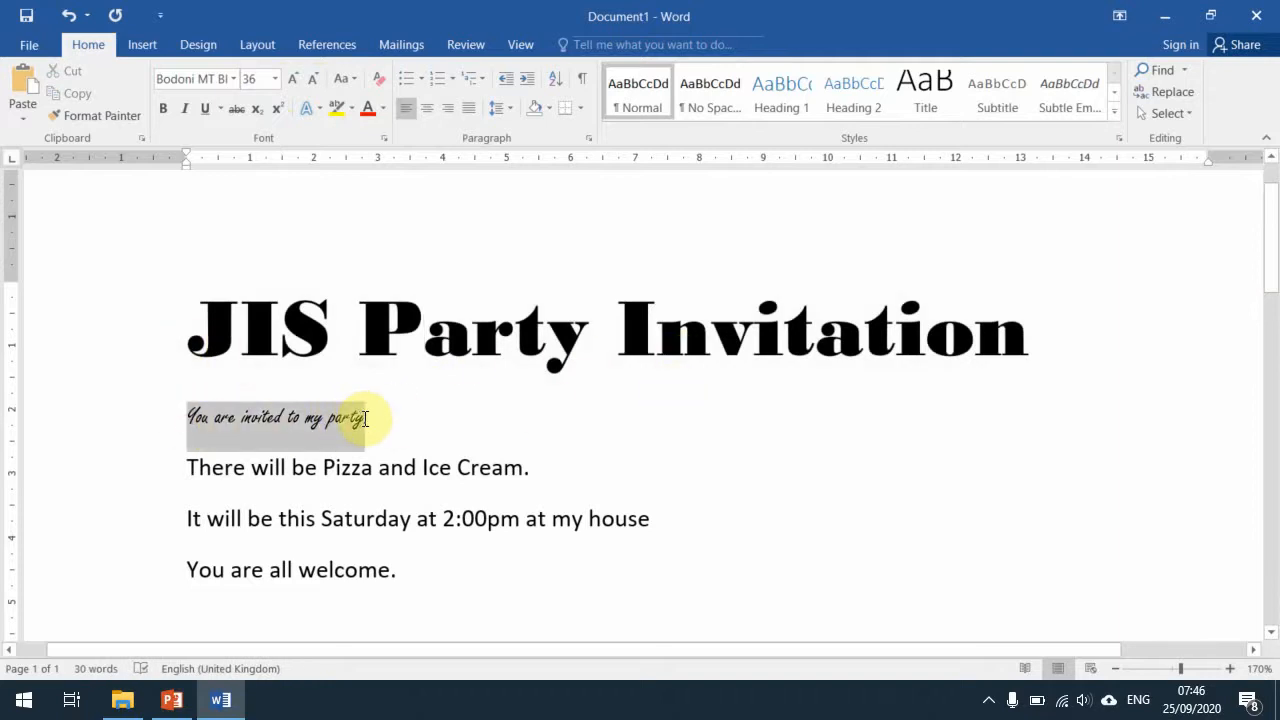
left_click_drag(470, 580, 183, 432)
left_click(234, 77)
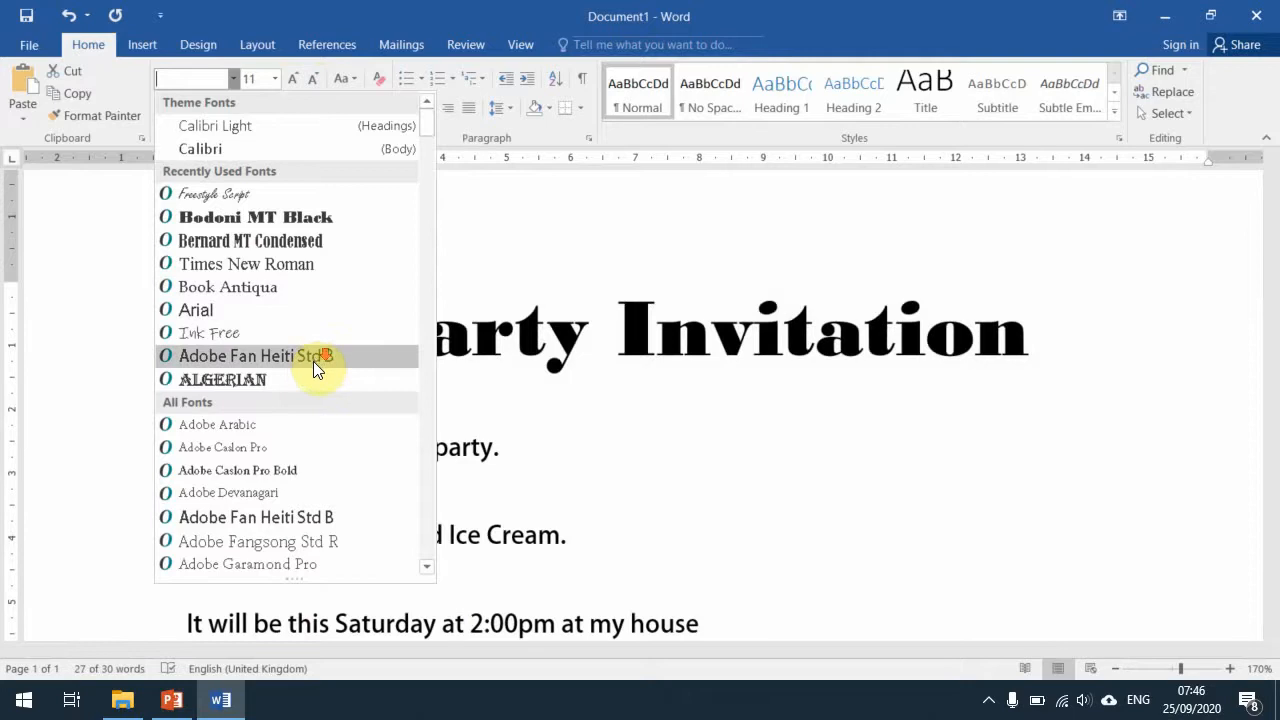
scroll(313, 361, "down", 8)
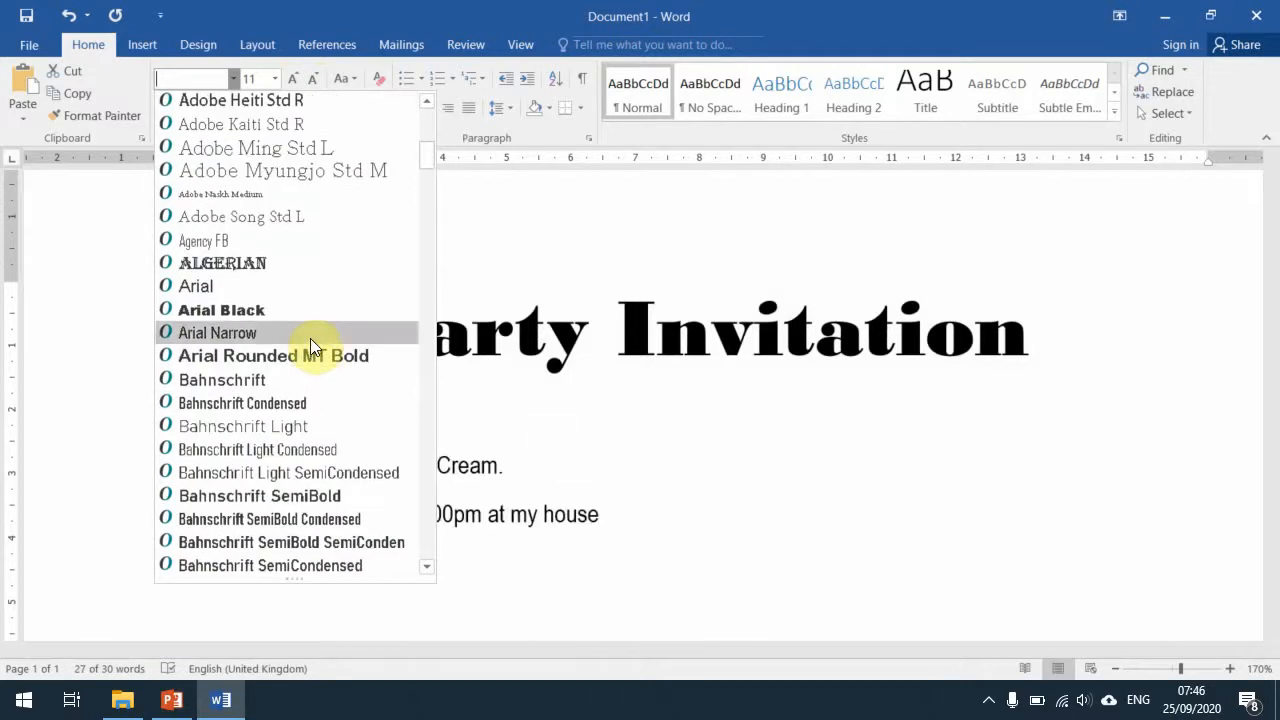
left_click(310, 340)
left_click(563, 561)
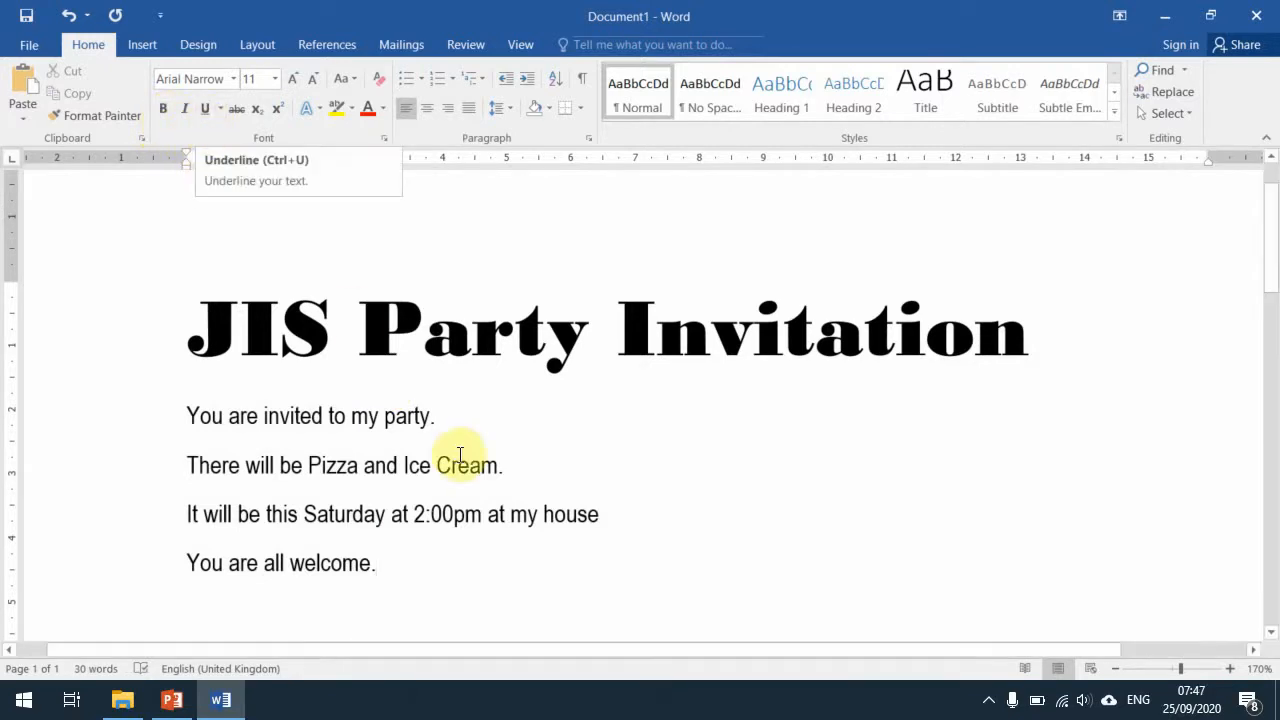
Make the words "Pizza" and "Ice Cream" bold in the line about the food.
left_click_drag(311, 461, 357, 463)
left_click(340, 478)
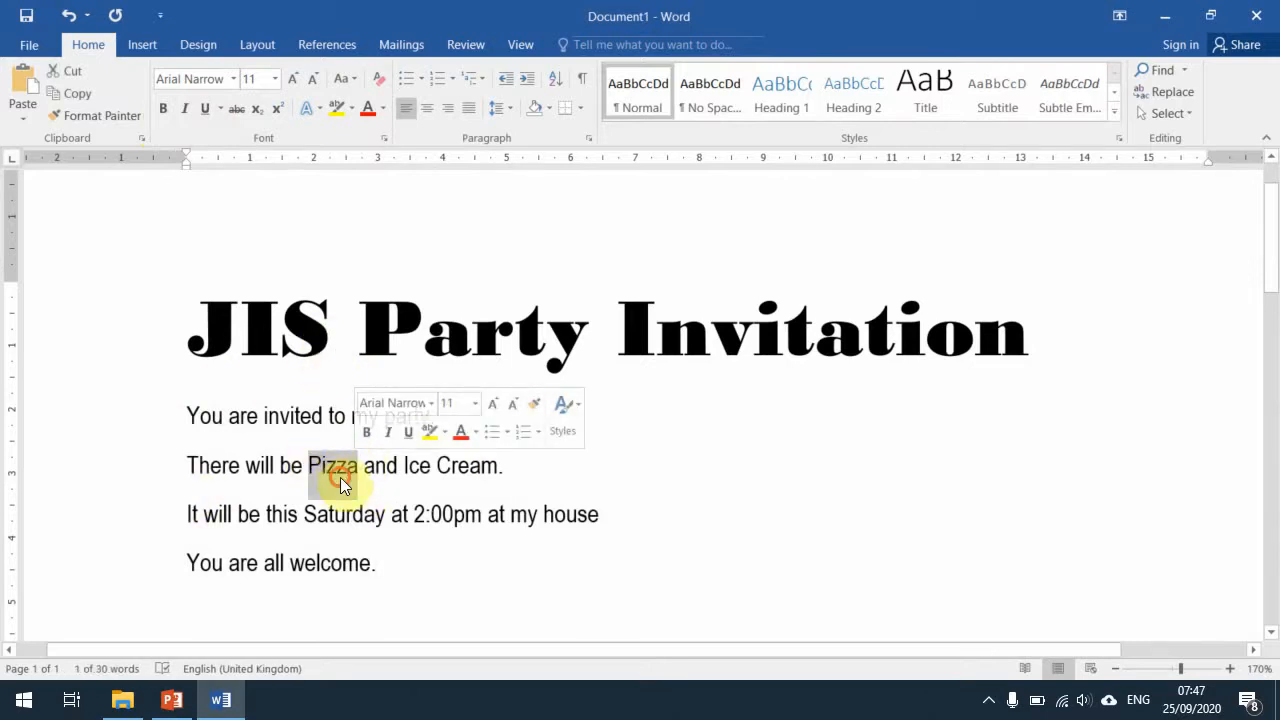
left_click(164, 110)
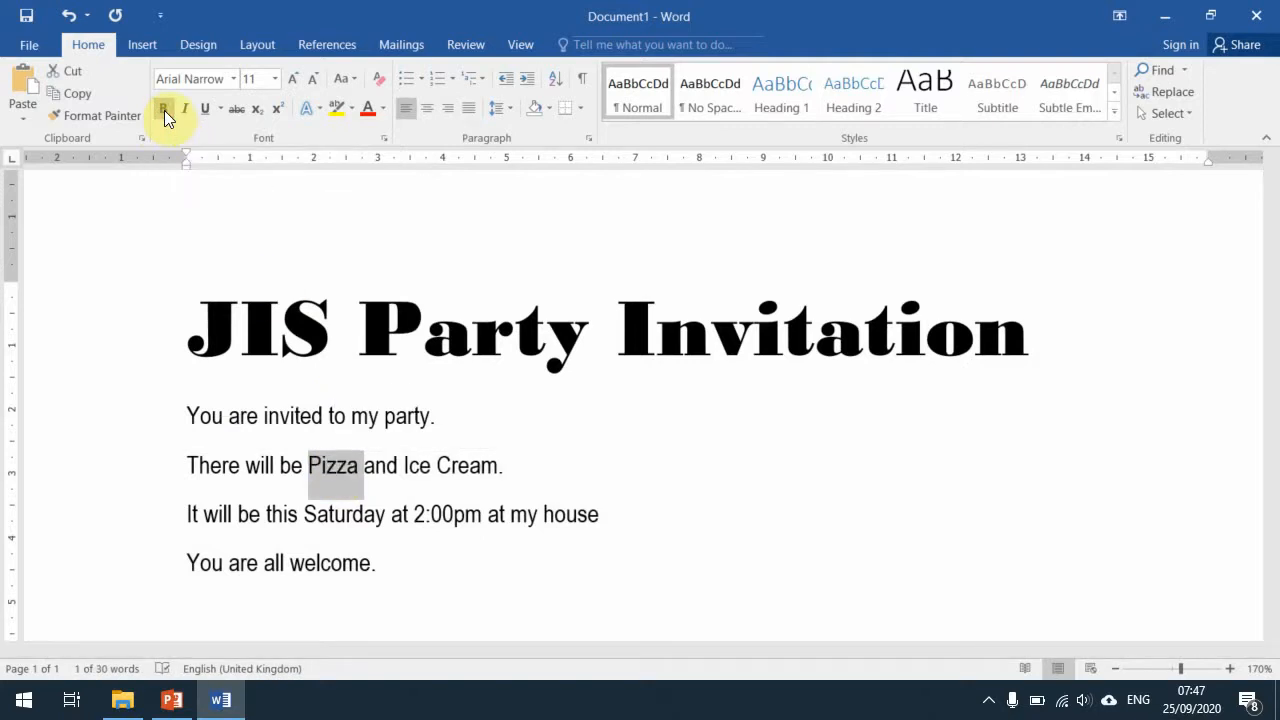
left_click(488, 551)
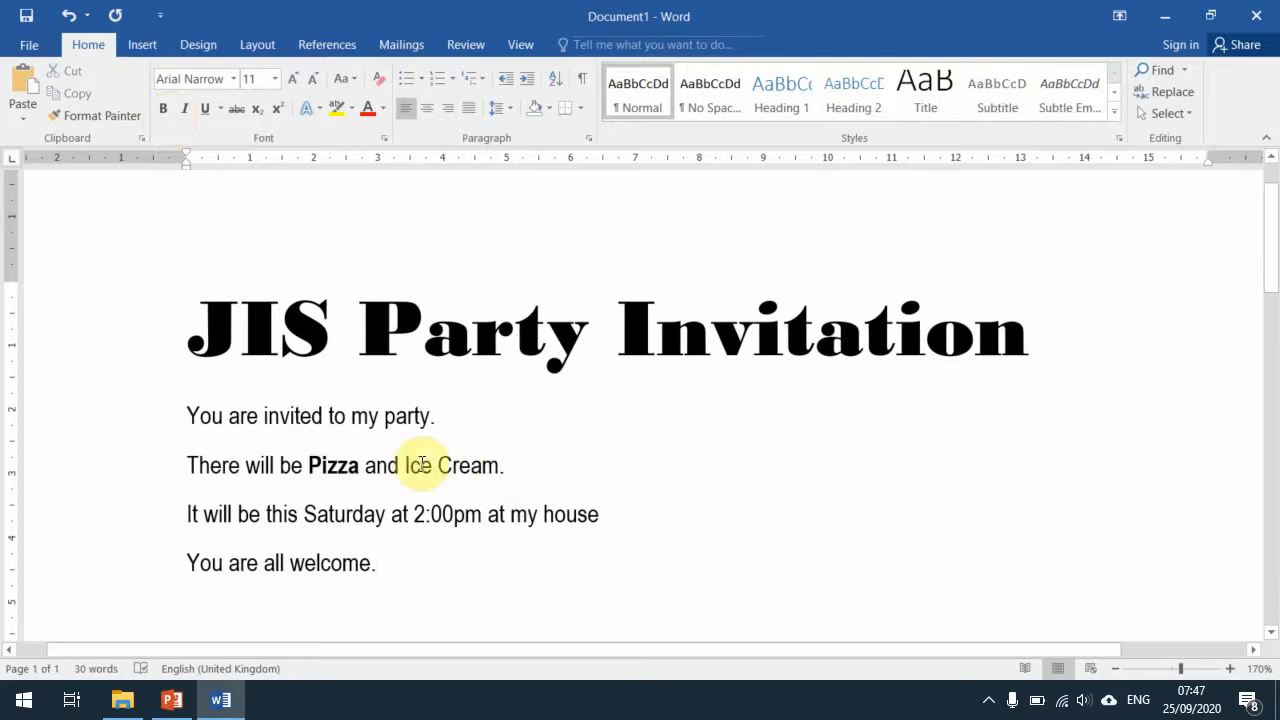
left_click_drag(418, 465, 480, 465)
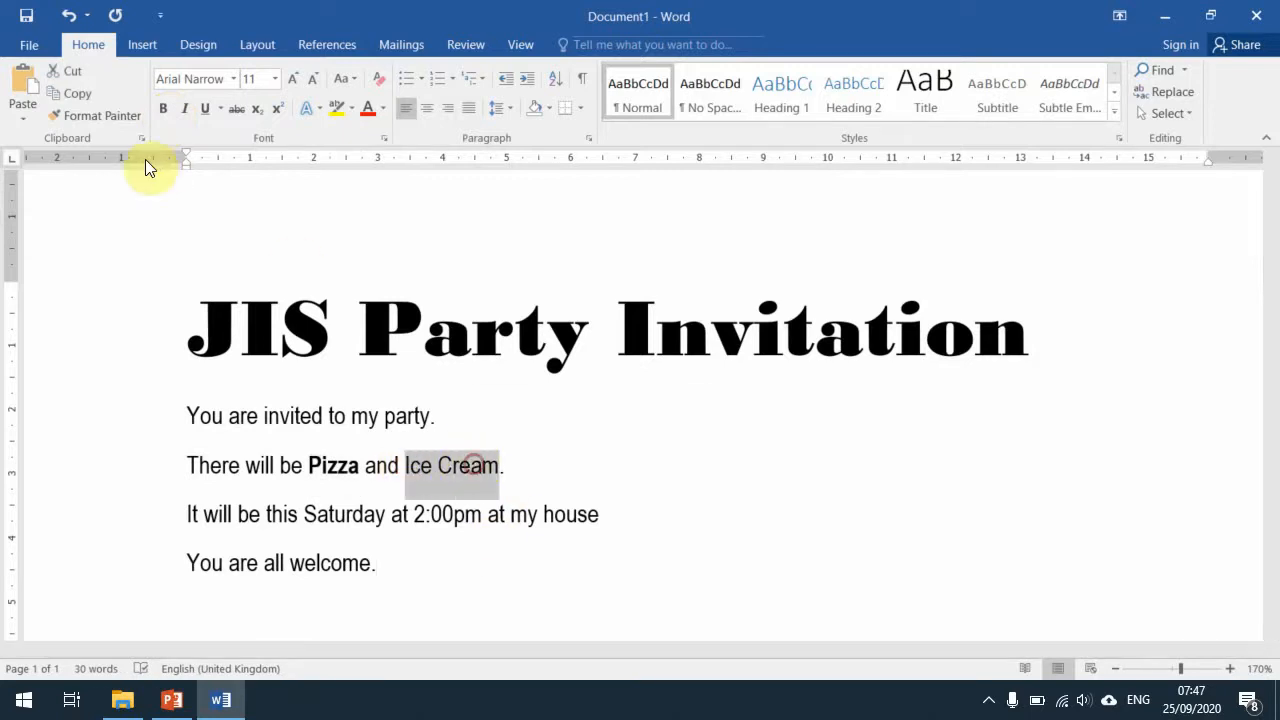
left_click(161, 109)
left_click(444, 508)
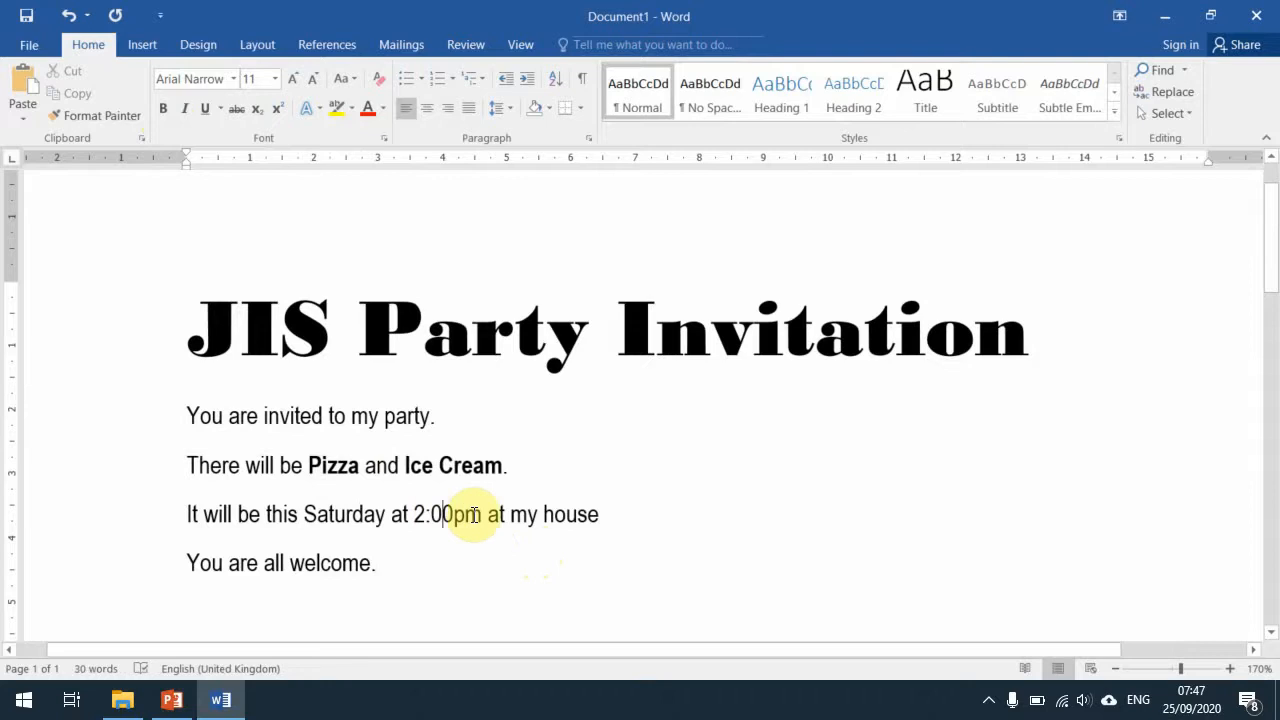
Italicize the whole line "It will be this Saturday at 2:00pm at my house".
left_click_drag(604, 512, 189, 524)
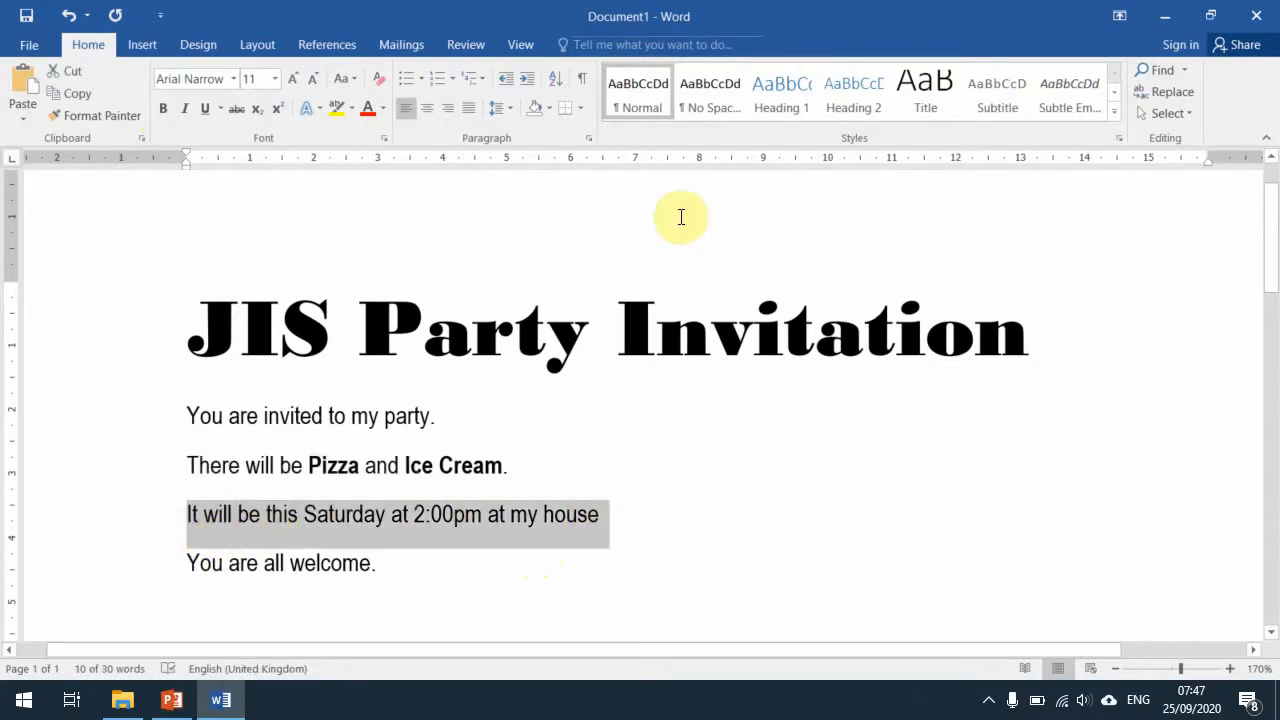
left_click(184, 116)
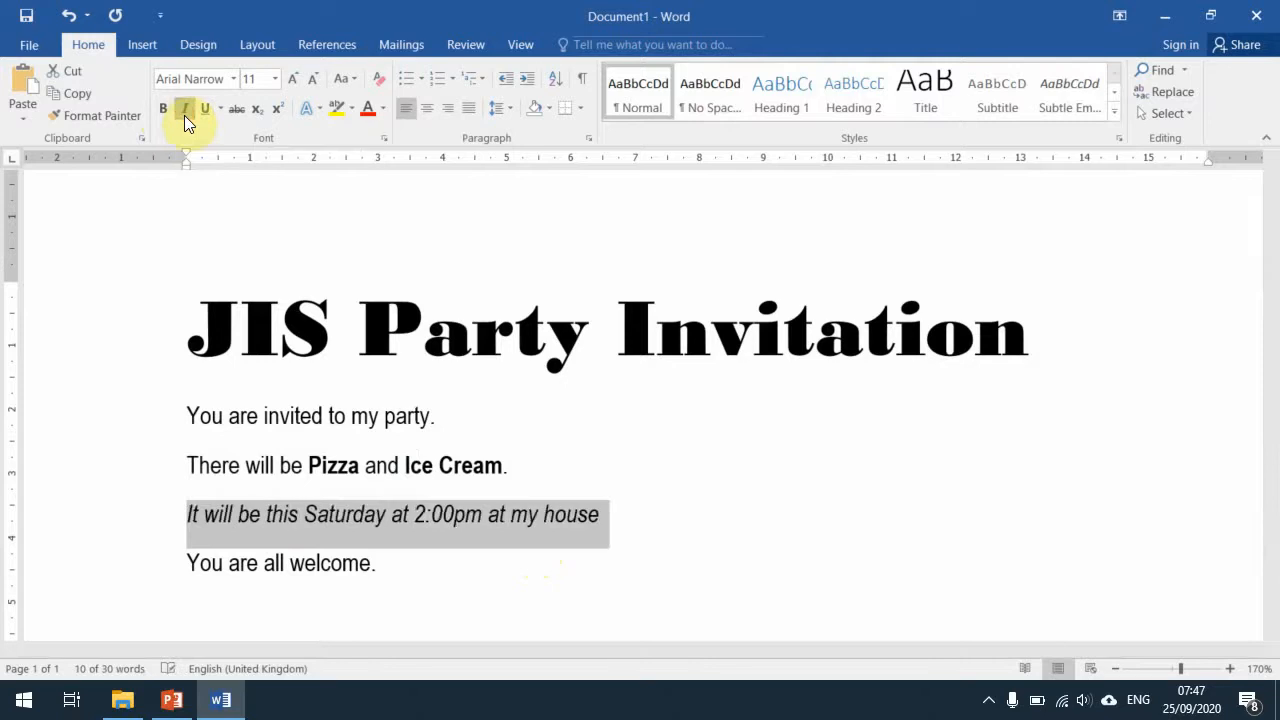
left_click(184, 115)
left_click(184, 115)
left_click(184, 115)
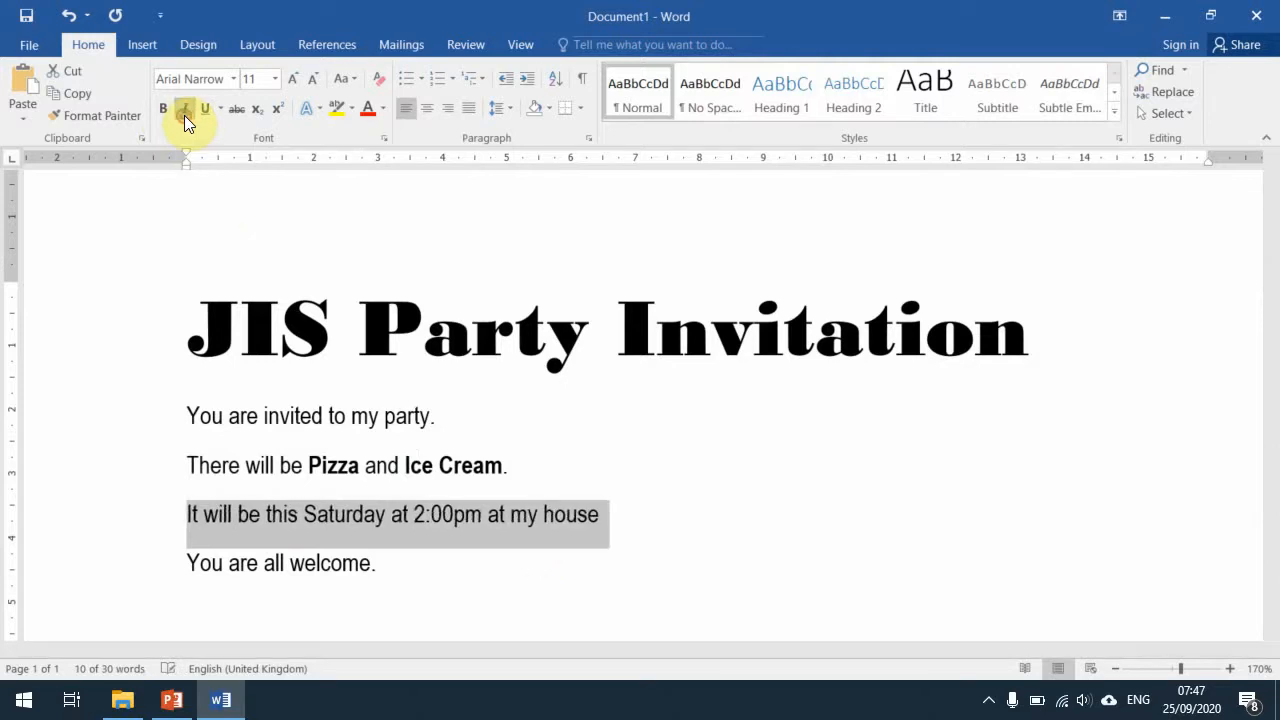
left_click(184, 115)
left_click(184, 115)
left_click(184, 115)
left_click(184, 115)
left_click(184, 115)
left_click(184, 115)
left_click(184, 115)
left_click(184, 115)
left_click(184, 115)
left_click(184, 115)
left_click(184, 115)
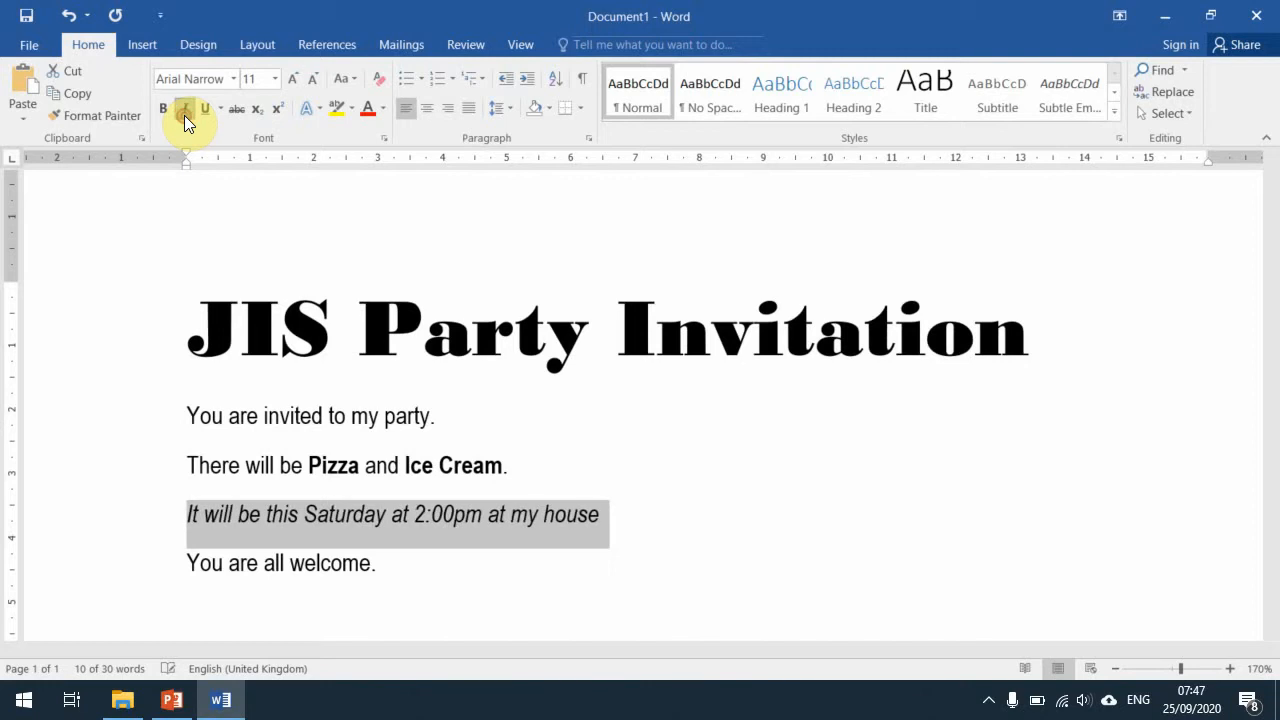
left_click(372, 568)
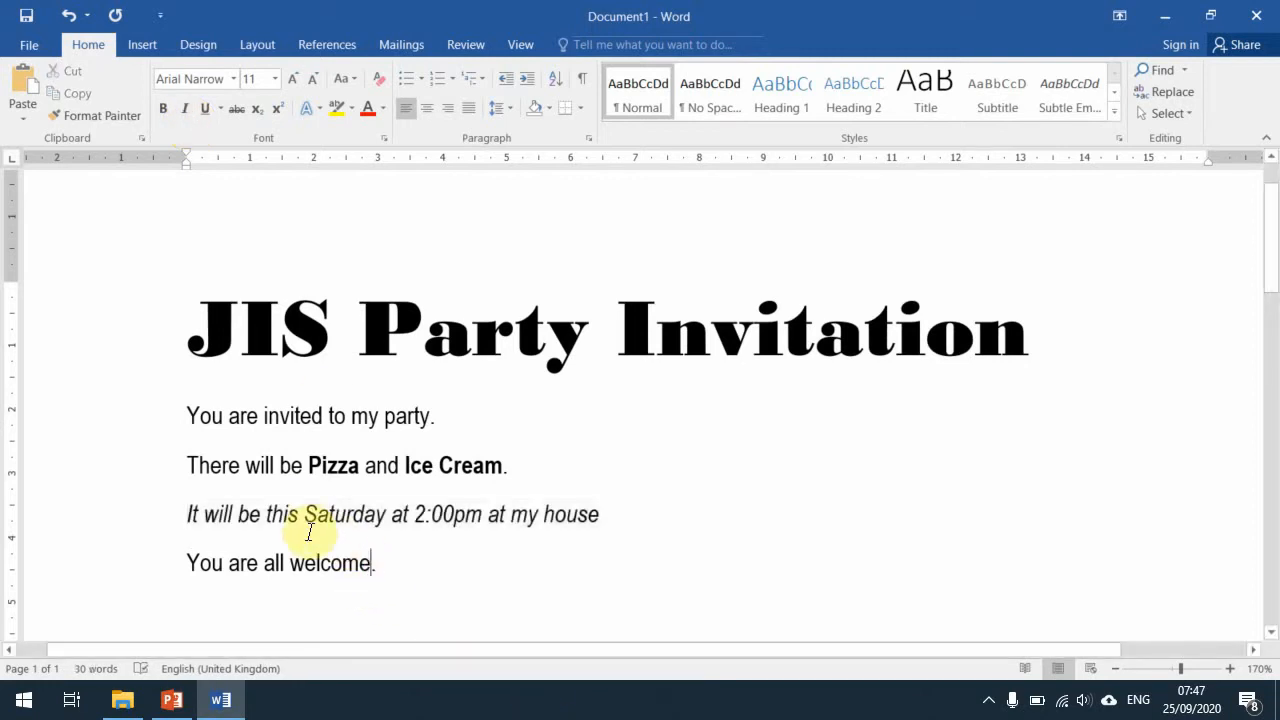
Underline "Saturday", "2:00pm" and "my house" in the italic line about the party's time and place.
left_click_drag(306, 514, 387, 514)
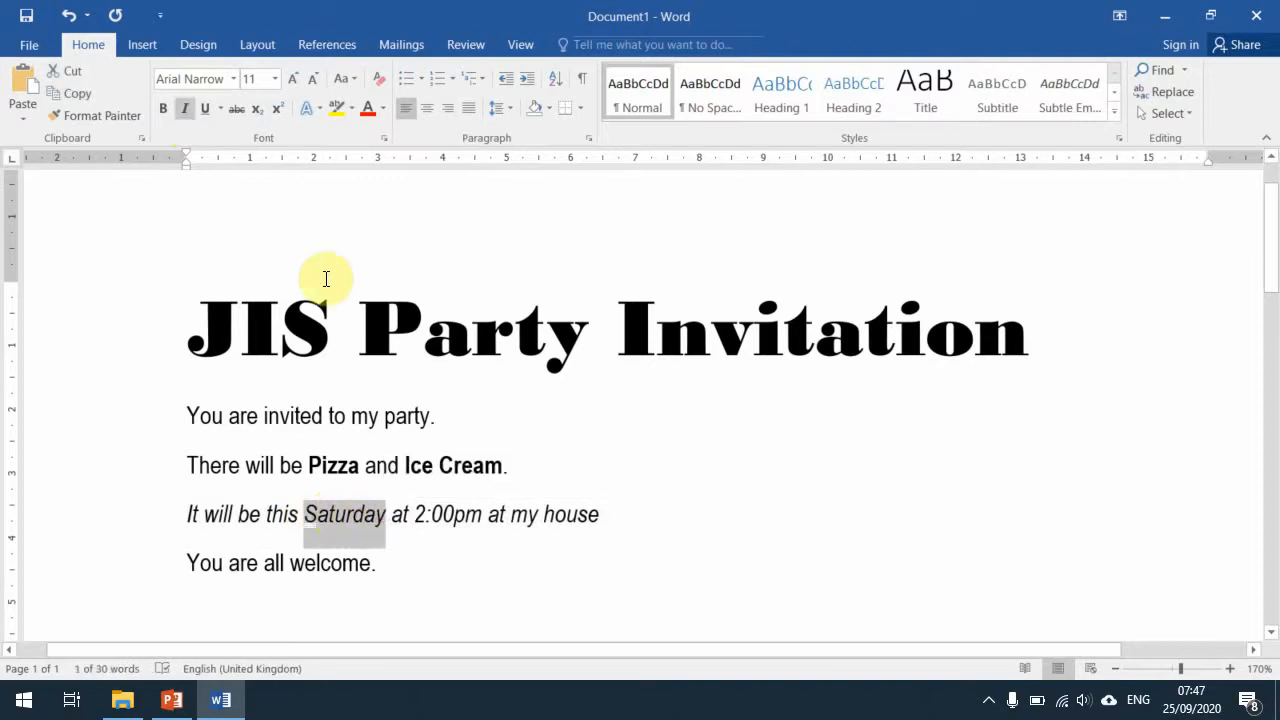
left_click(209, 115)
left_click(209, 116)
left_click(209, 112)
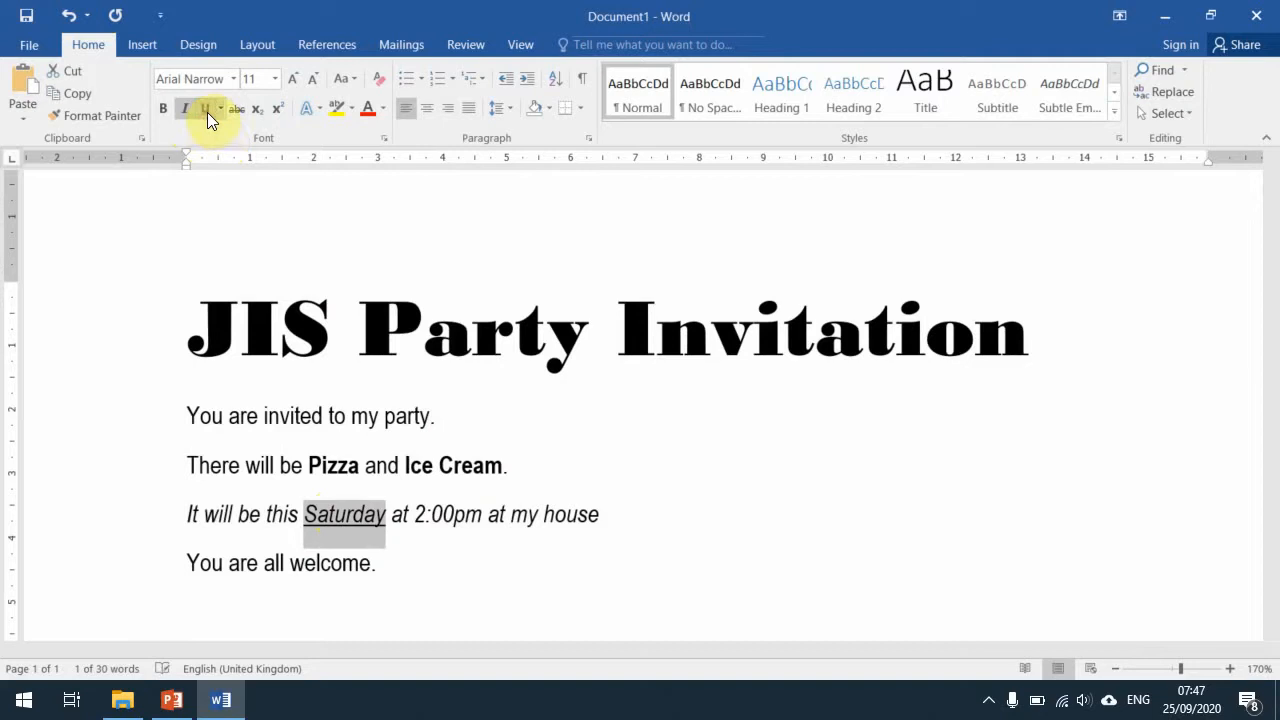
left_click(399, 550)
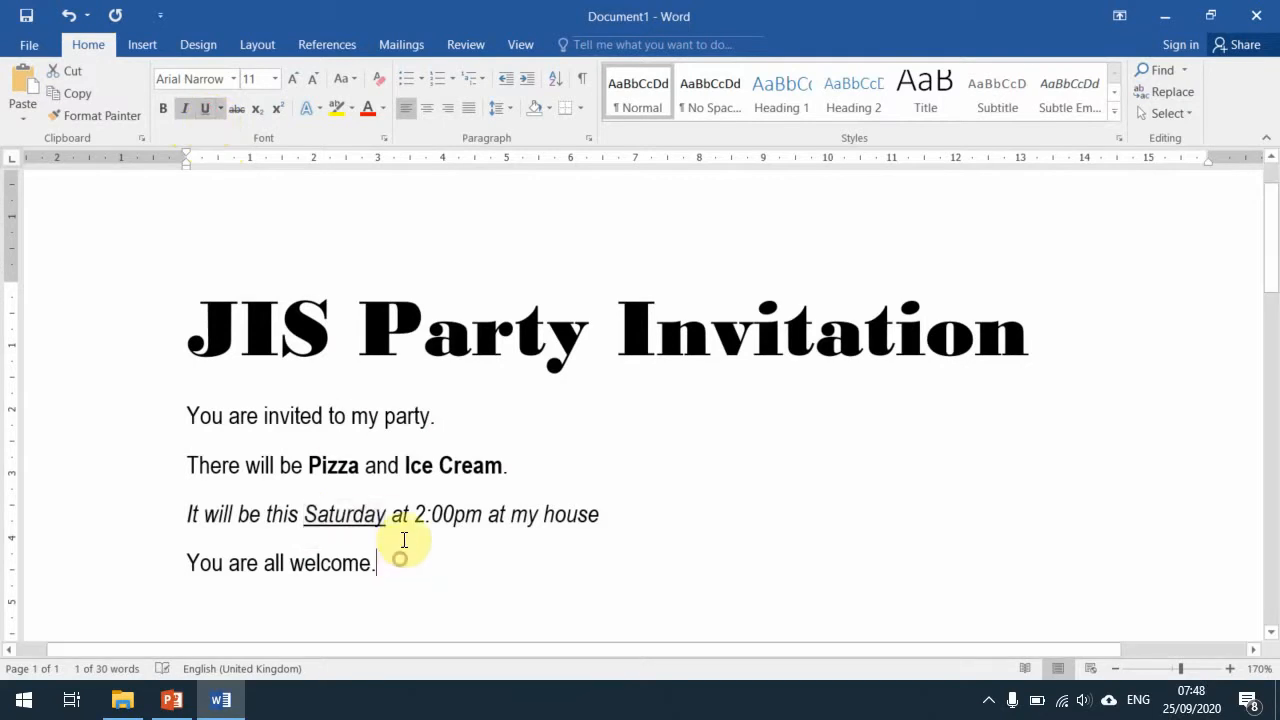
left_click_drag(433, 516, 486, 516)
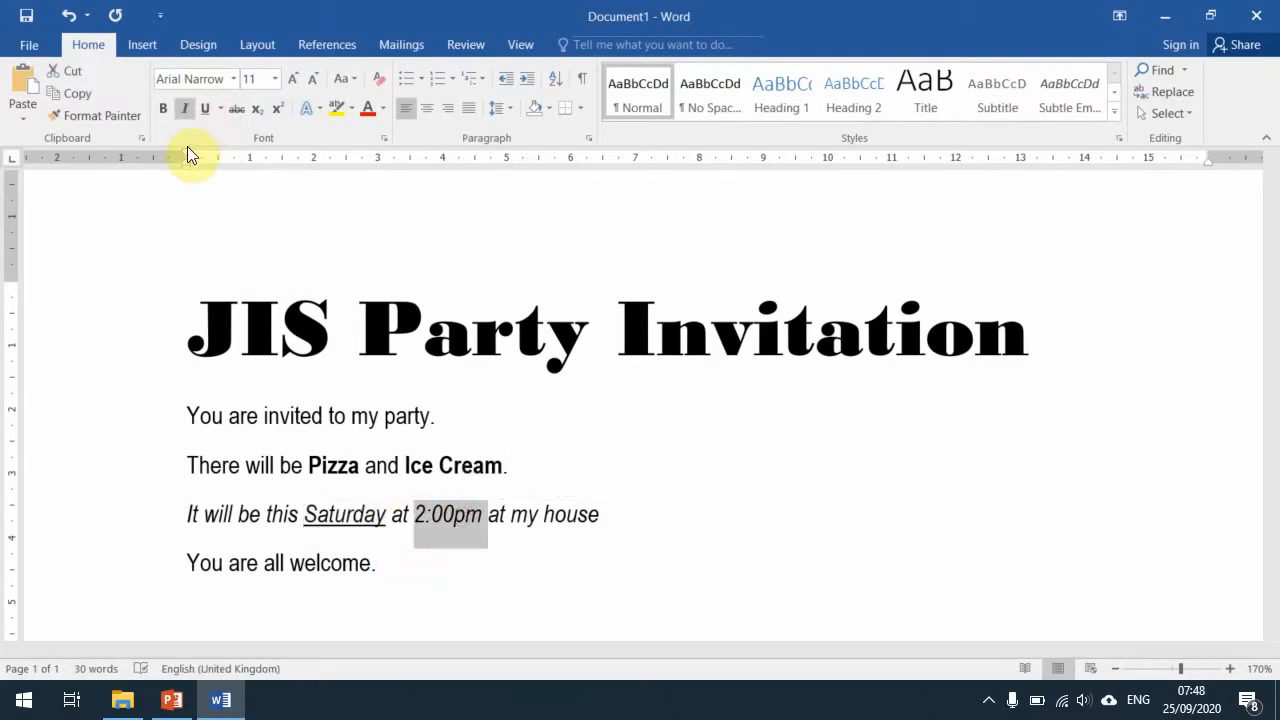
left_click(204, 111)
left_click(586, 514)
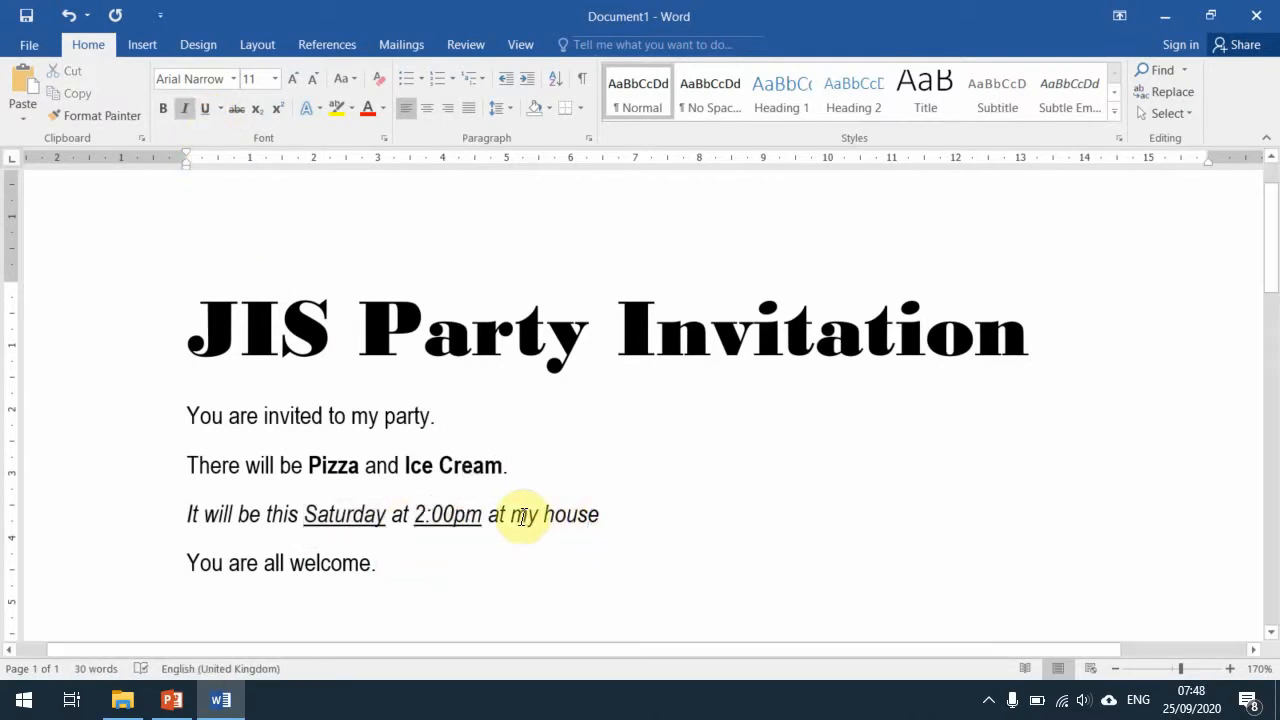
left_click_drag(512, 516, 605, 515)
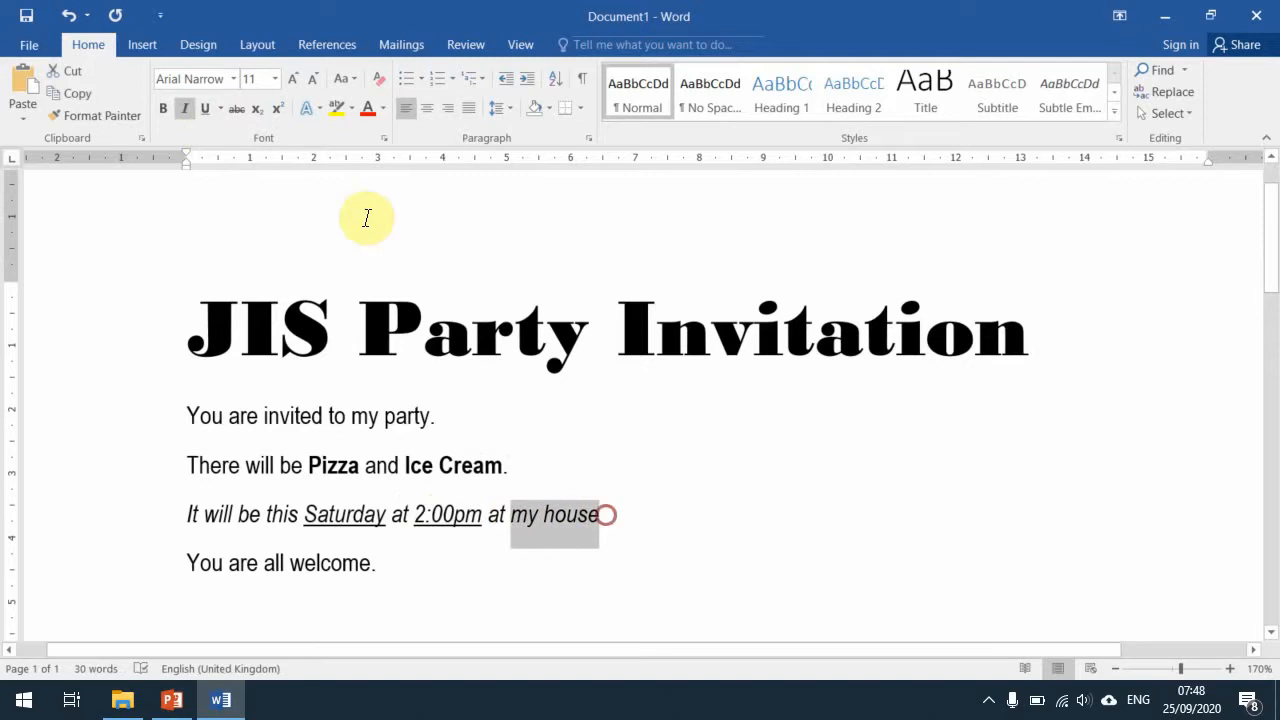
left_click(202, 112)
left_click(626, 522)
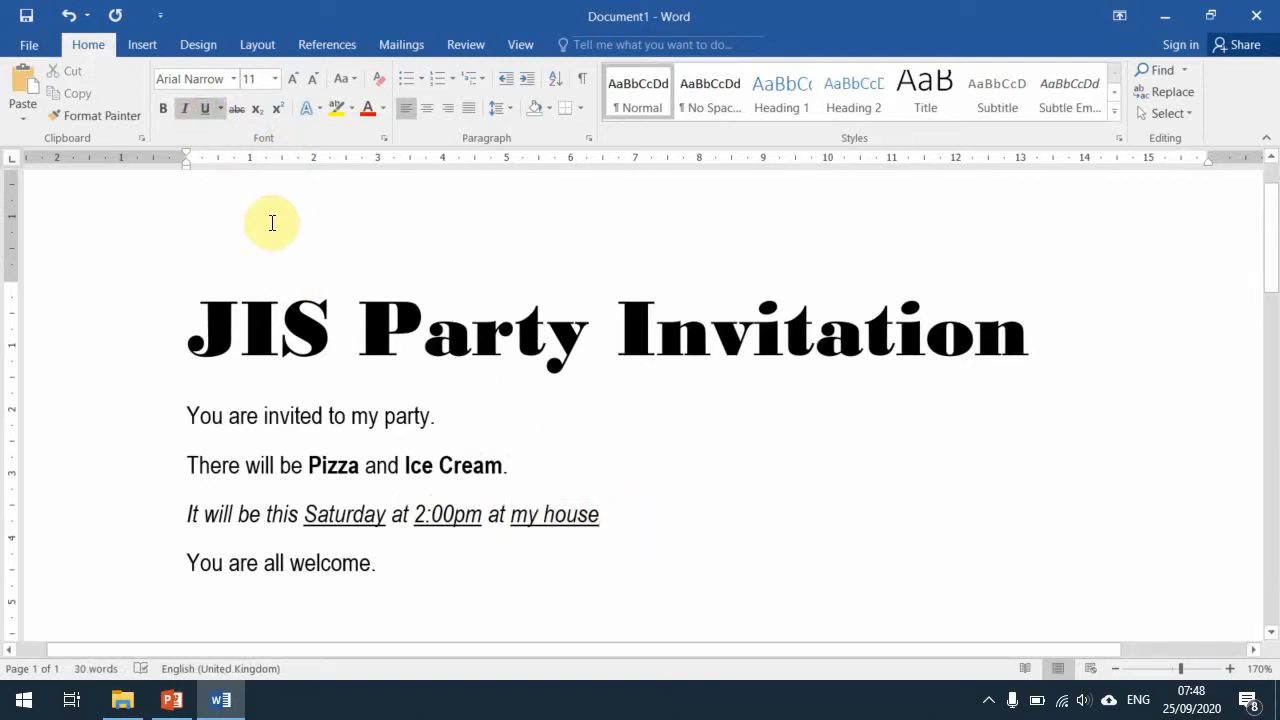
left_click(233, 80)
left_click(233, 80)
left_click(275, 80)
left_click(275, 80)
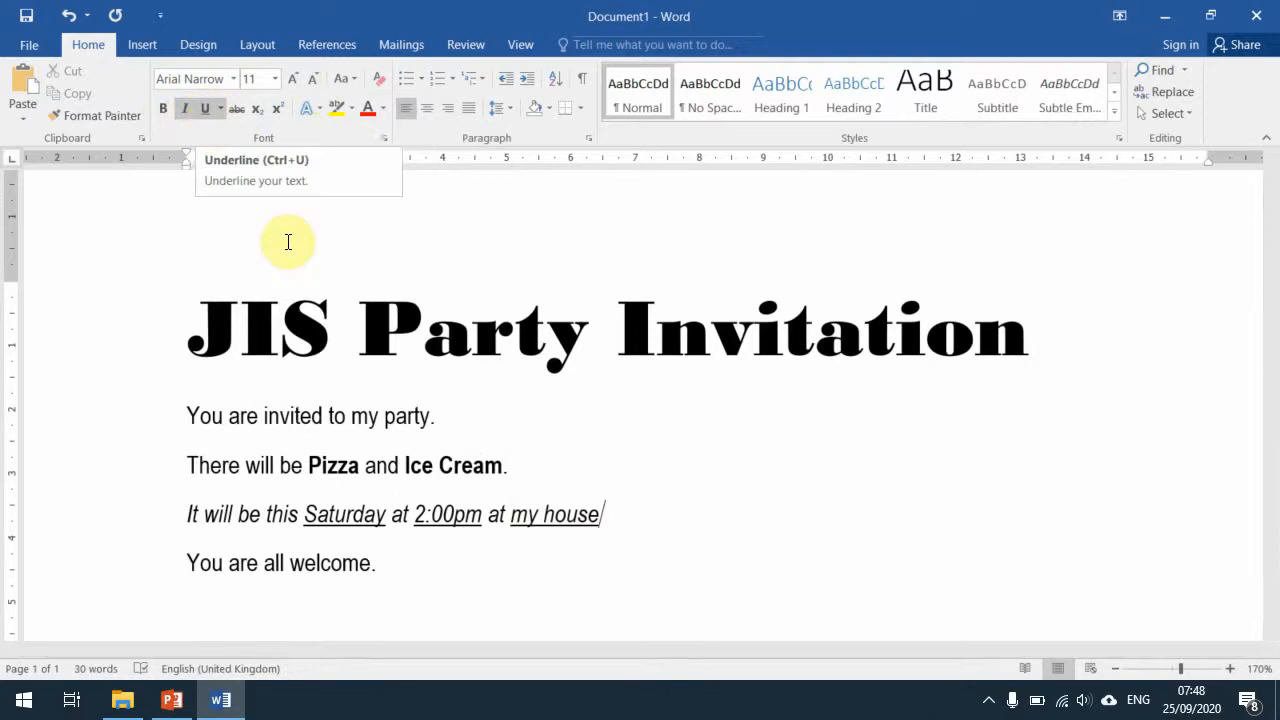
Change the font colour of the whole title "JIS Party Invitation" to dark green.
left_click(587, 357)
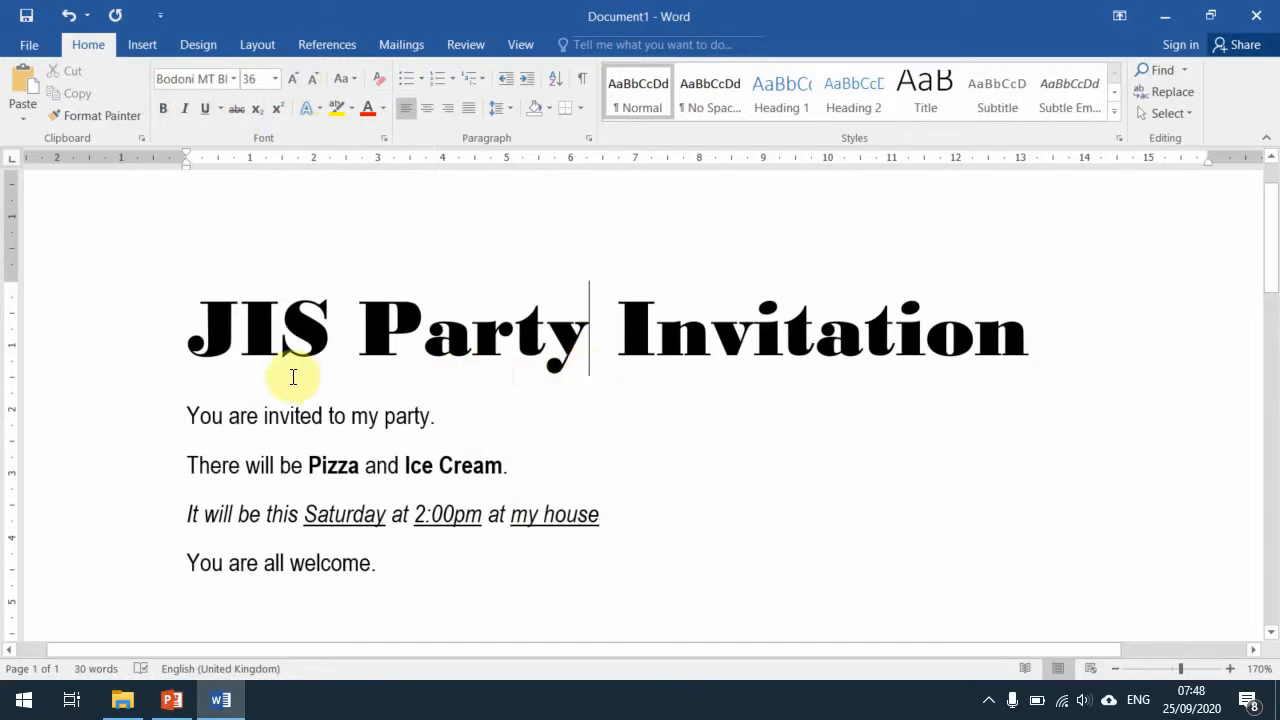
left_click_drag(197, 344, 877, 323)
left_click(451, 368)
left_click_drag(194, 337, 820, 323)
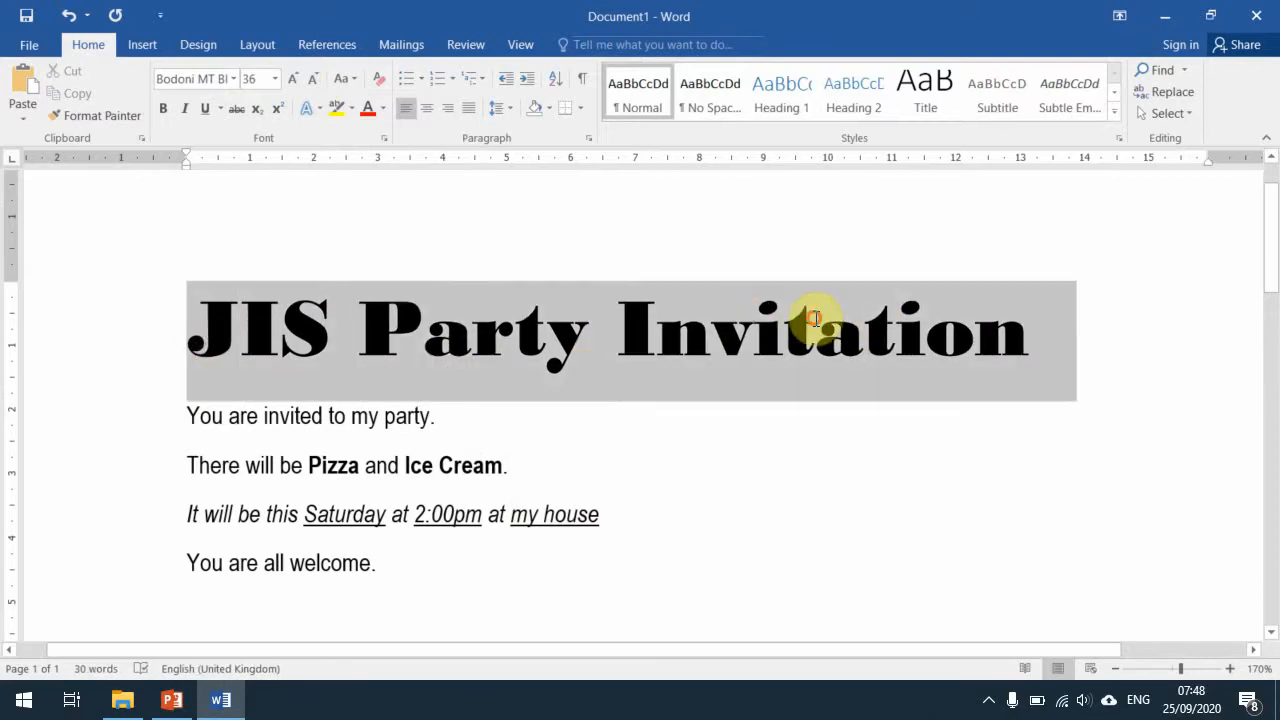
left_click(386, 109)
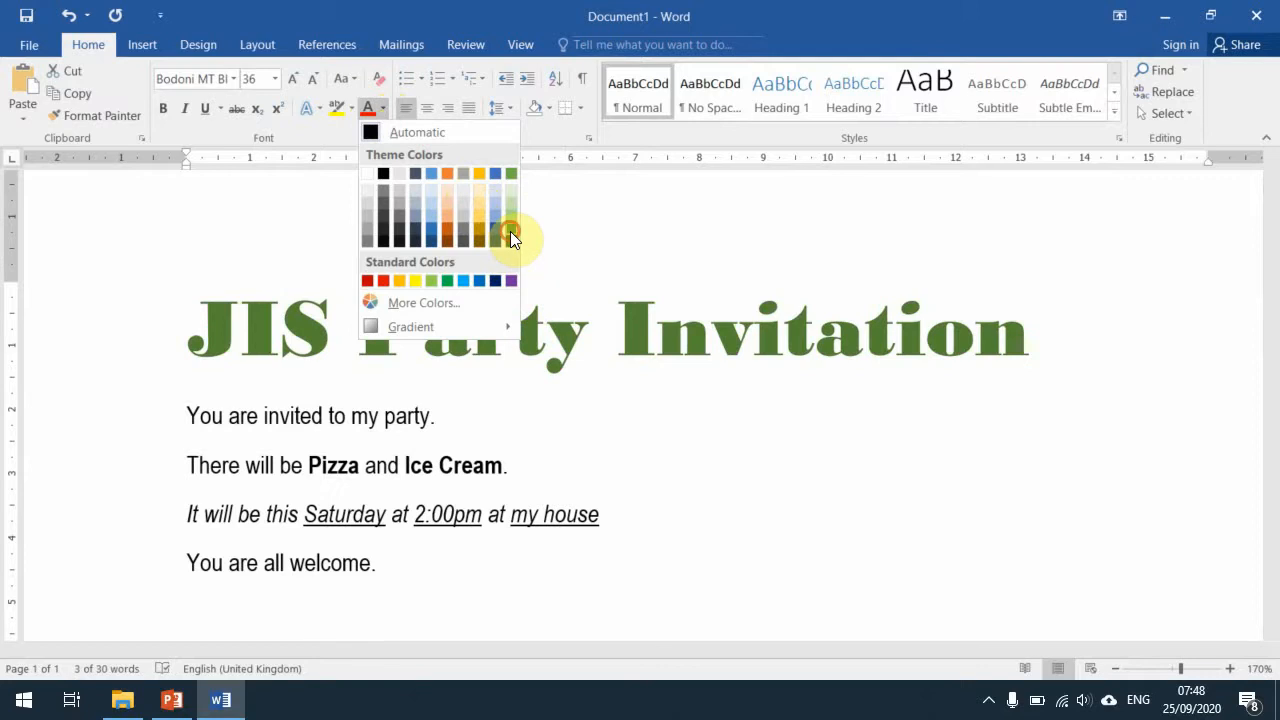
left_click(510, 231)
left_click(940, 398)
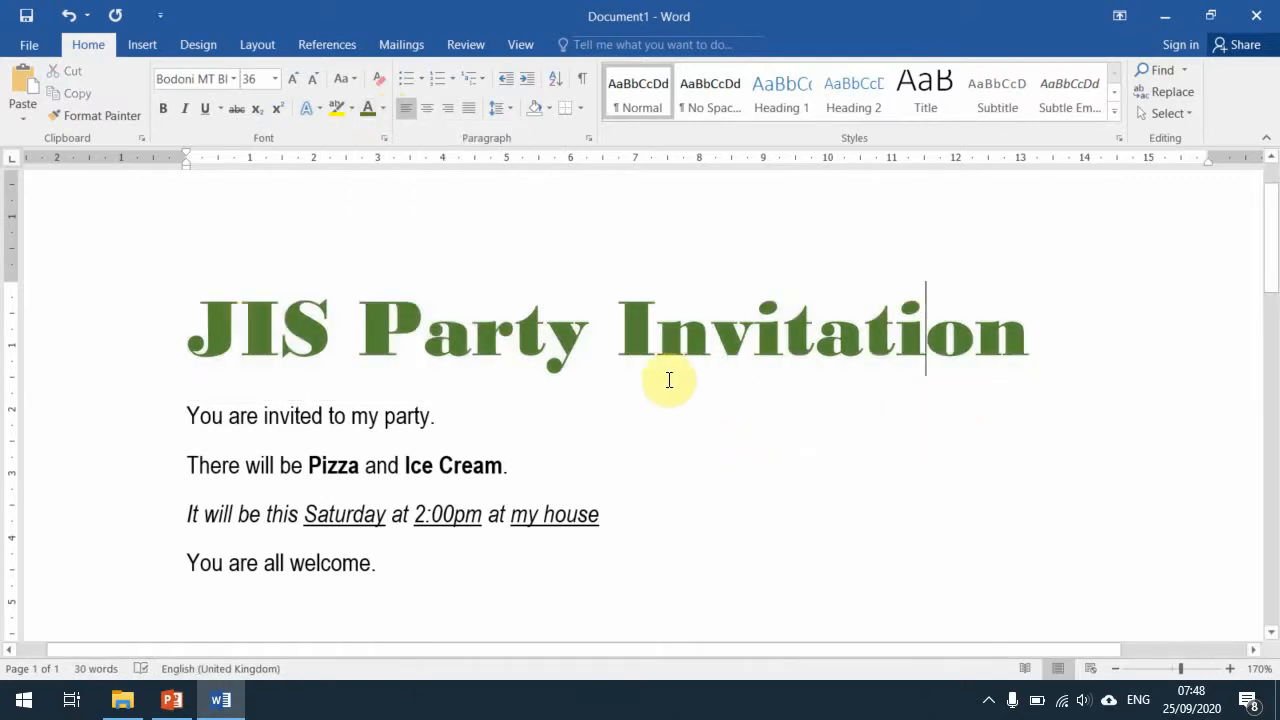
Colour the letters of "JIS" in the title individually: J orange, I dark blue and S light gold.
left_click_drag(237, 340, 210, 338)
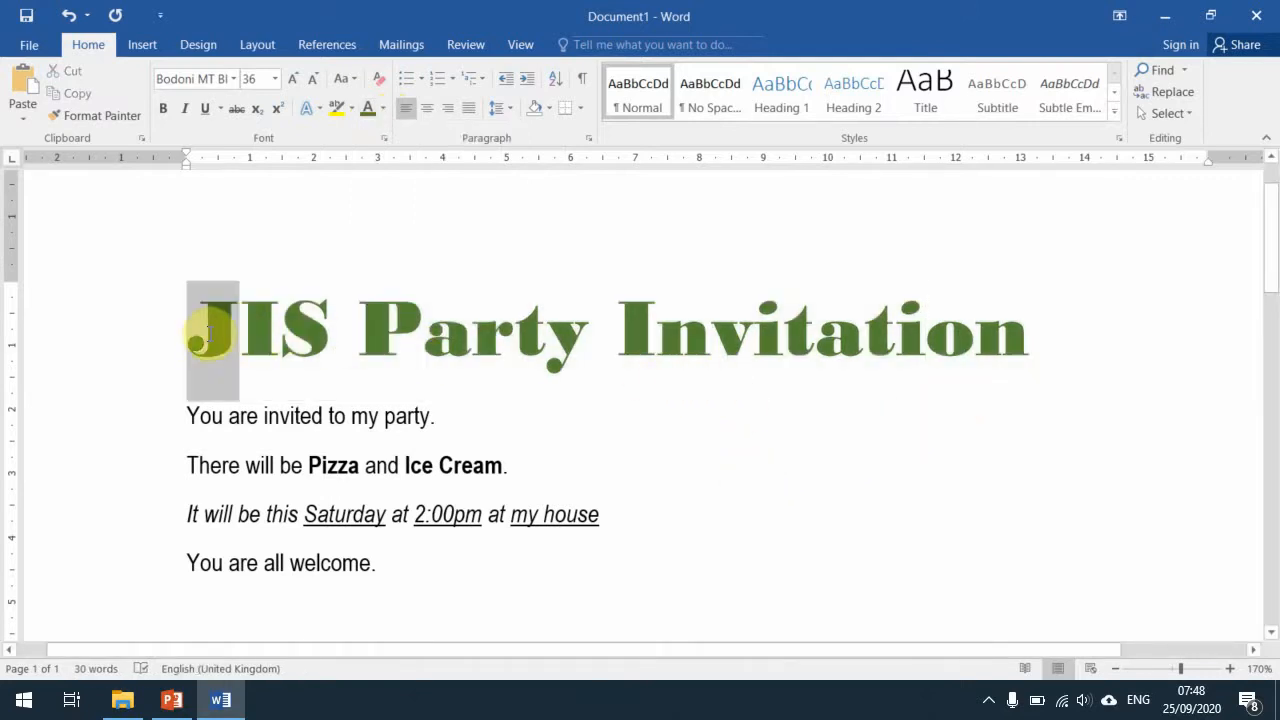
left_click(382, 109)
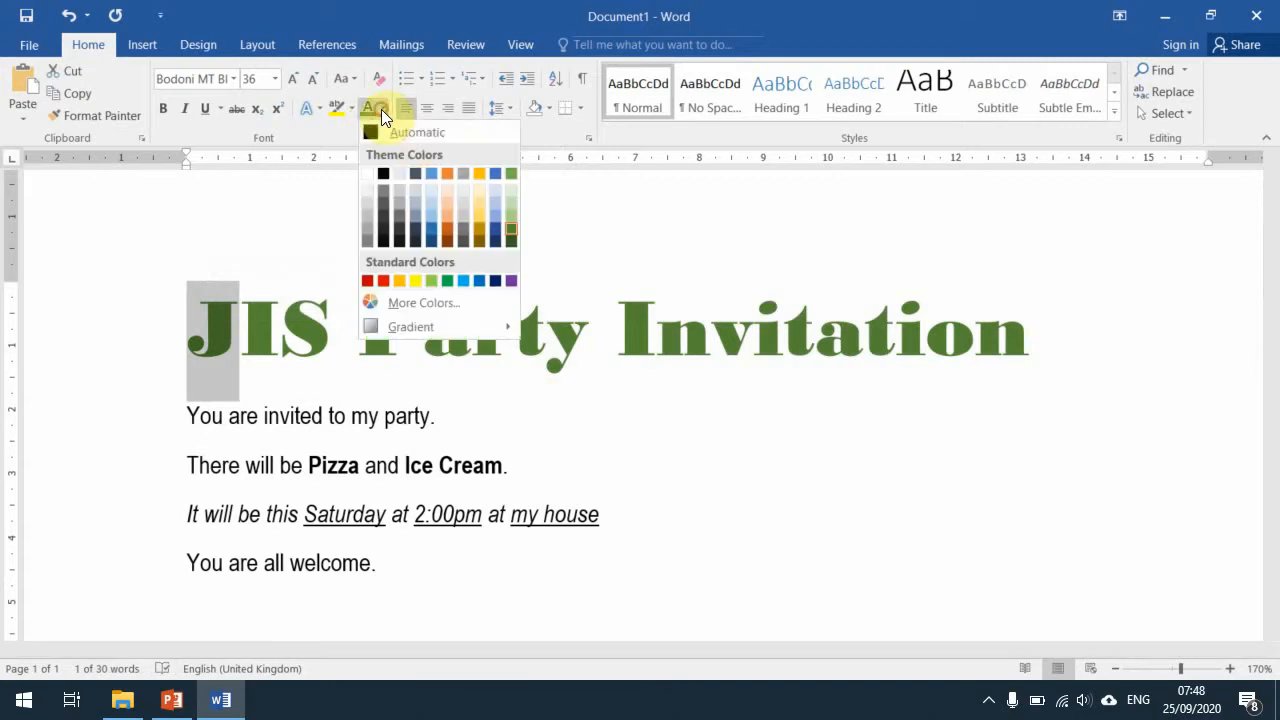
left_click(448, 172)
left_click_drag(281, 336, 240, 336)
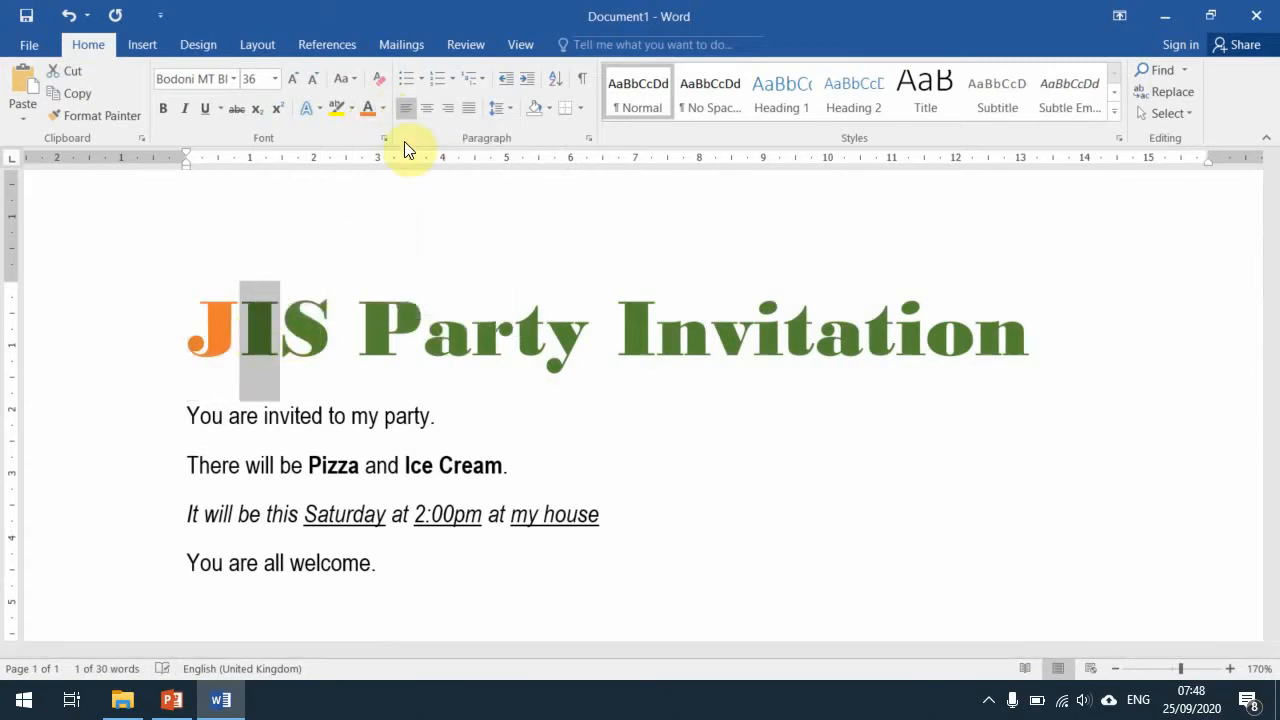
left_click(384, 106)
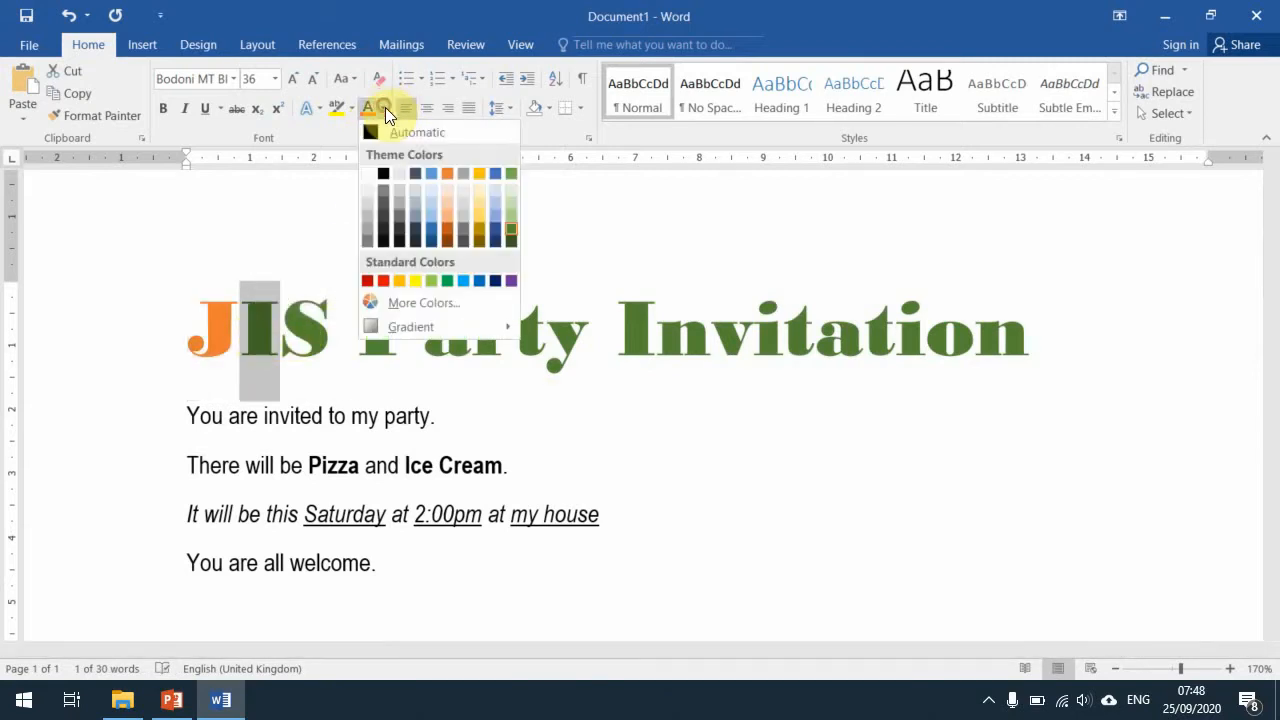
left_click(496, 228)
left_click_drag(281, 336, 330, 338)
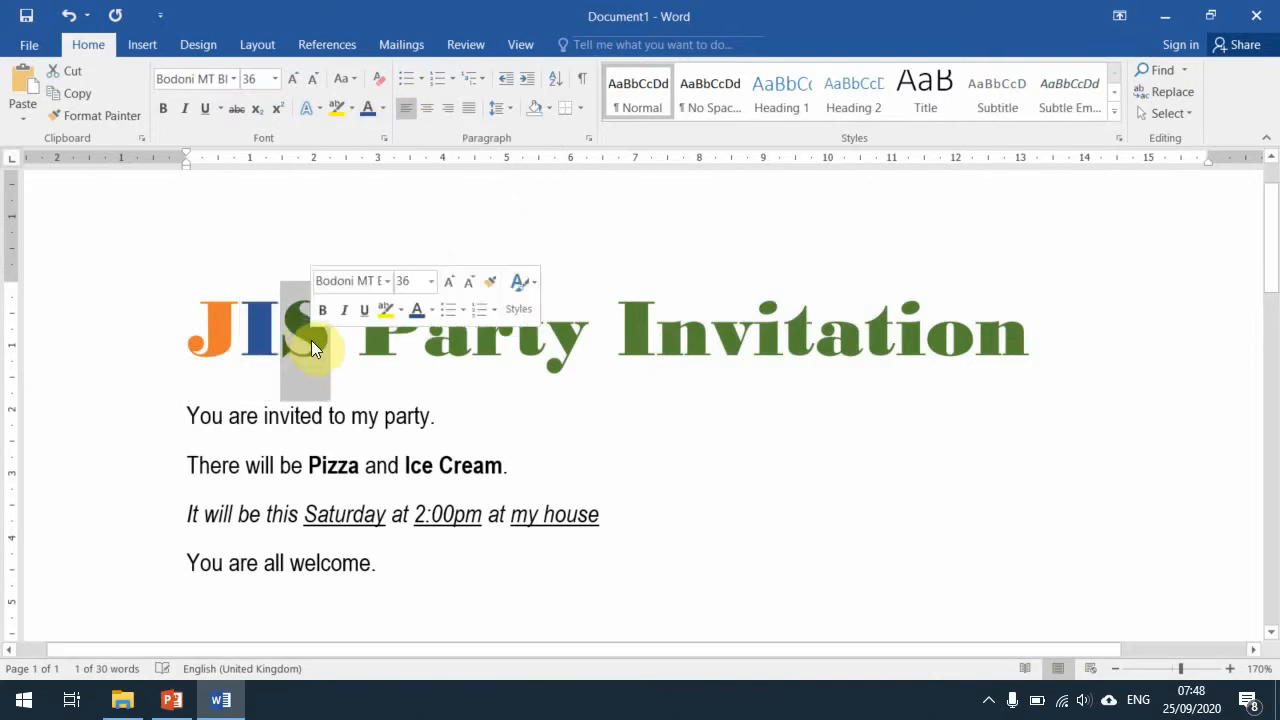
left_click(383, 108)
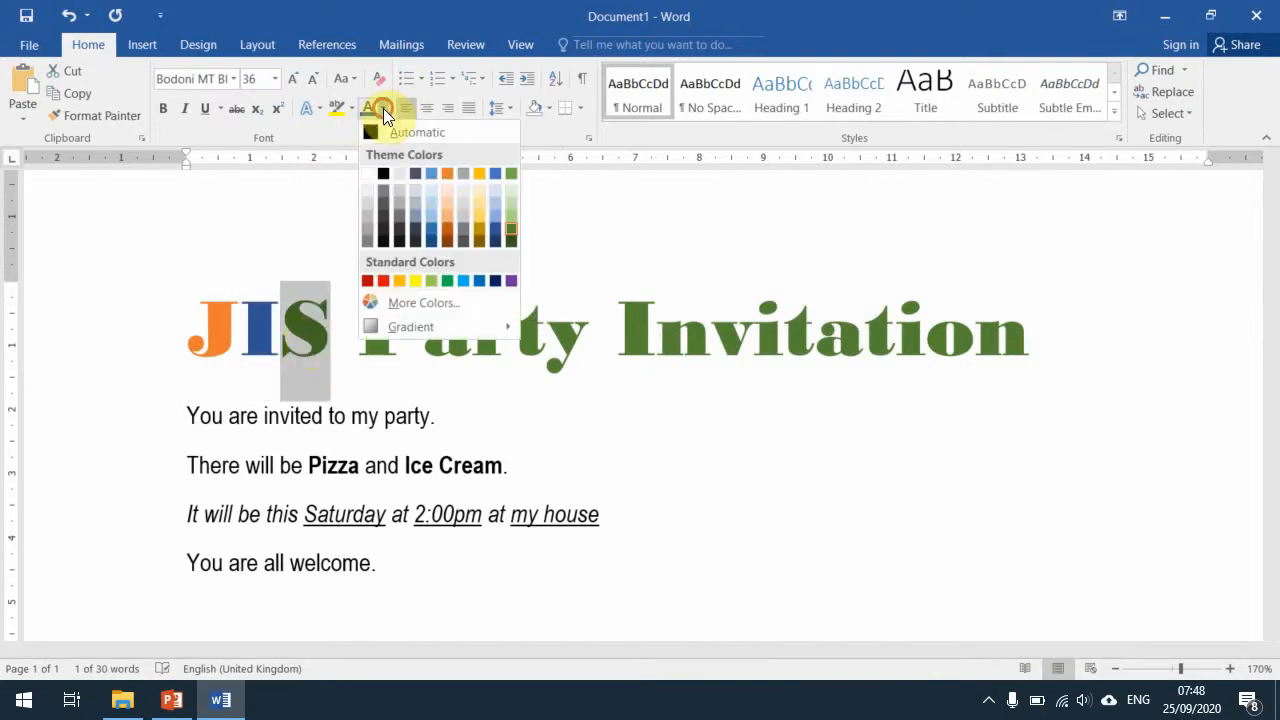
left_click(479, 217)
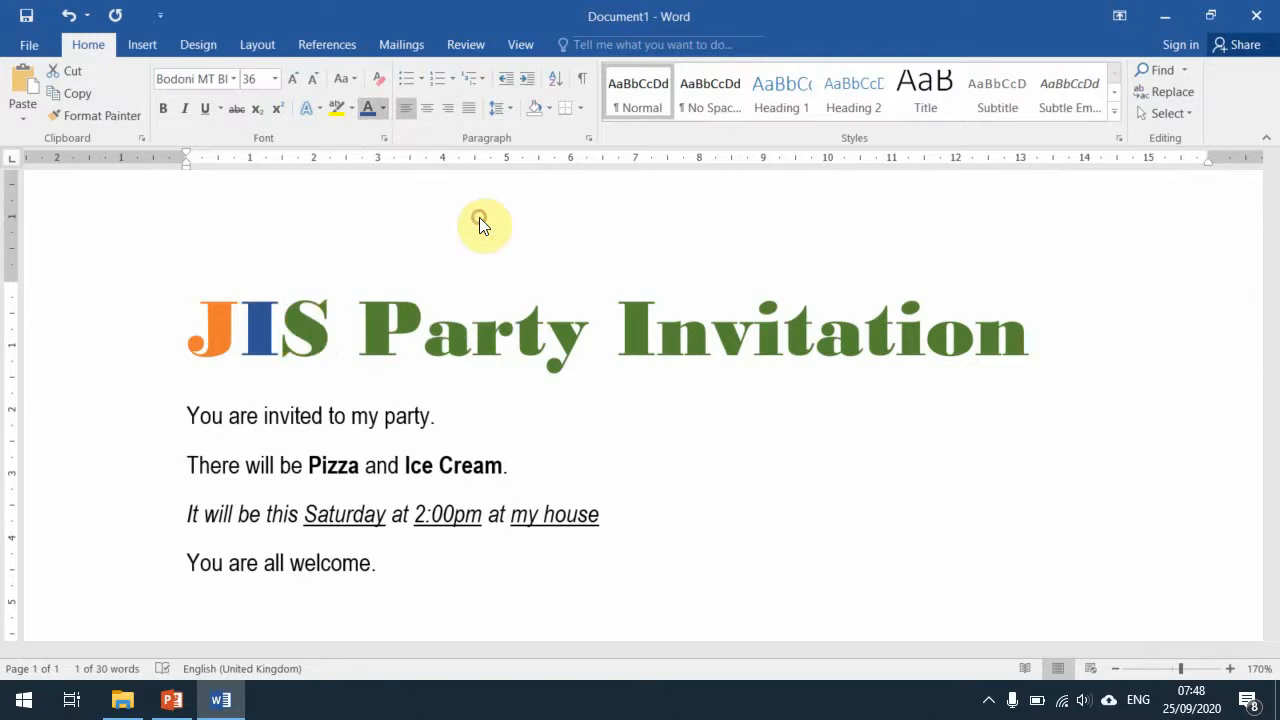
left_click(605, 486)
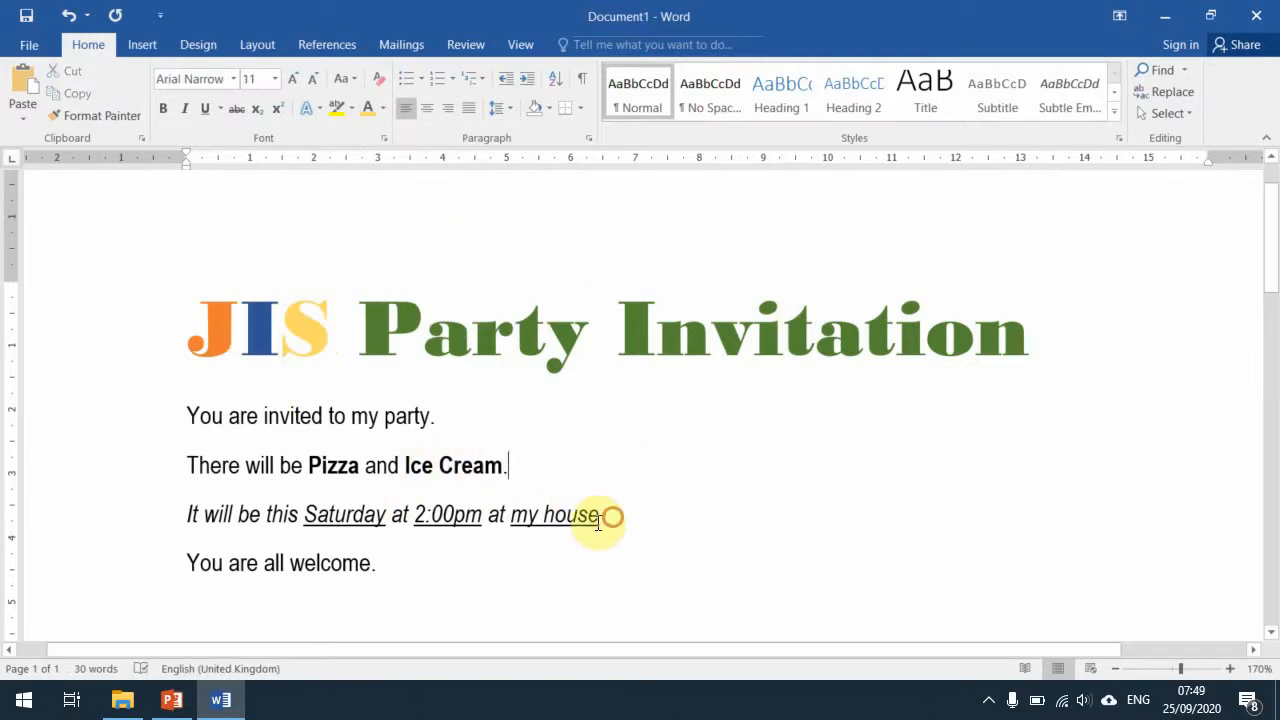
Change the font colour of the line "There will be Pizza and Ice Cream." to dark orange.
left_click_drag(603, 516, 538, 513)
left_click_drag(513, 466, 194, 477)
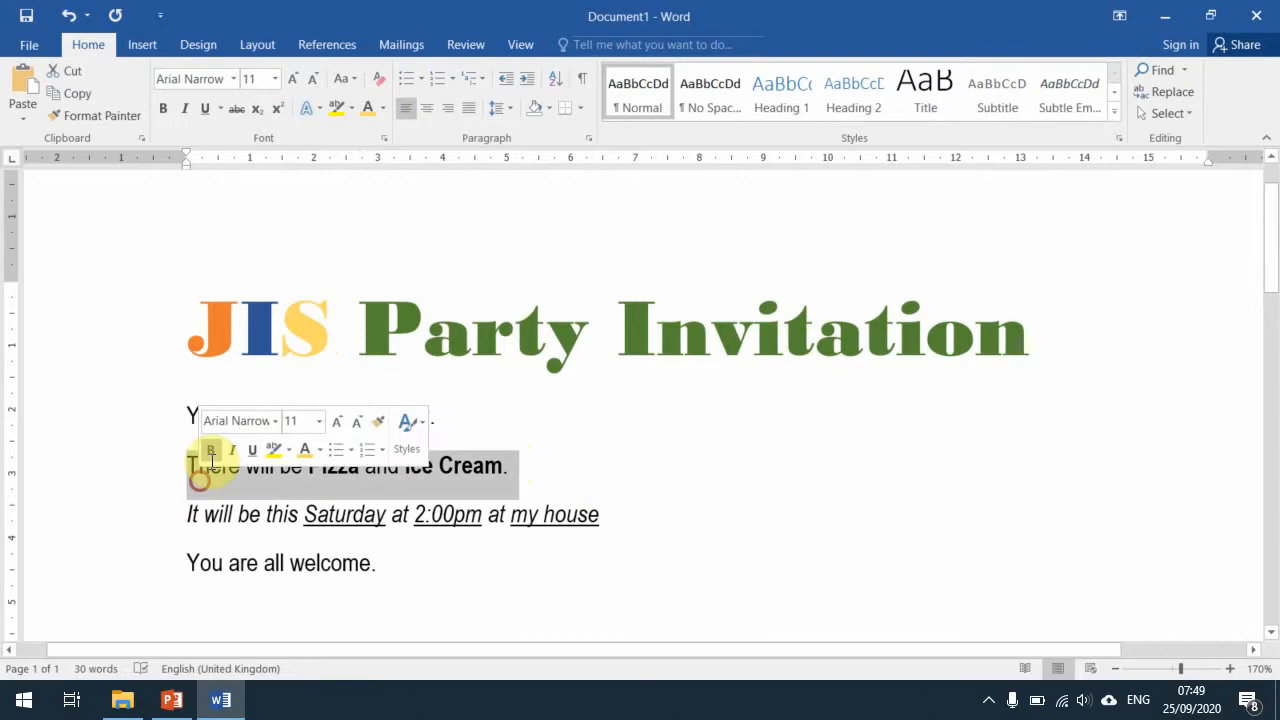
left_click(382, 109)
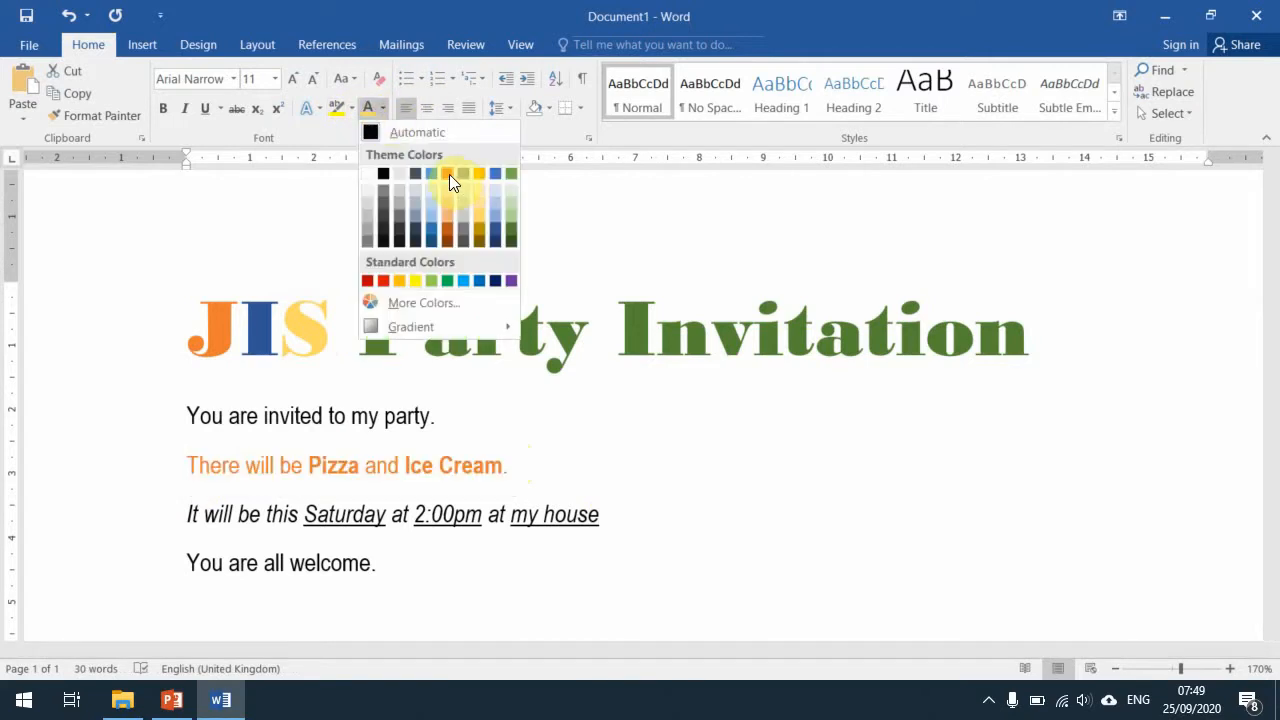
left_click(446, 230)
left_click(463, 428)
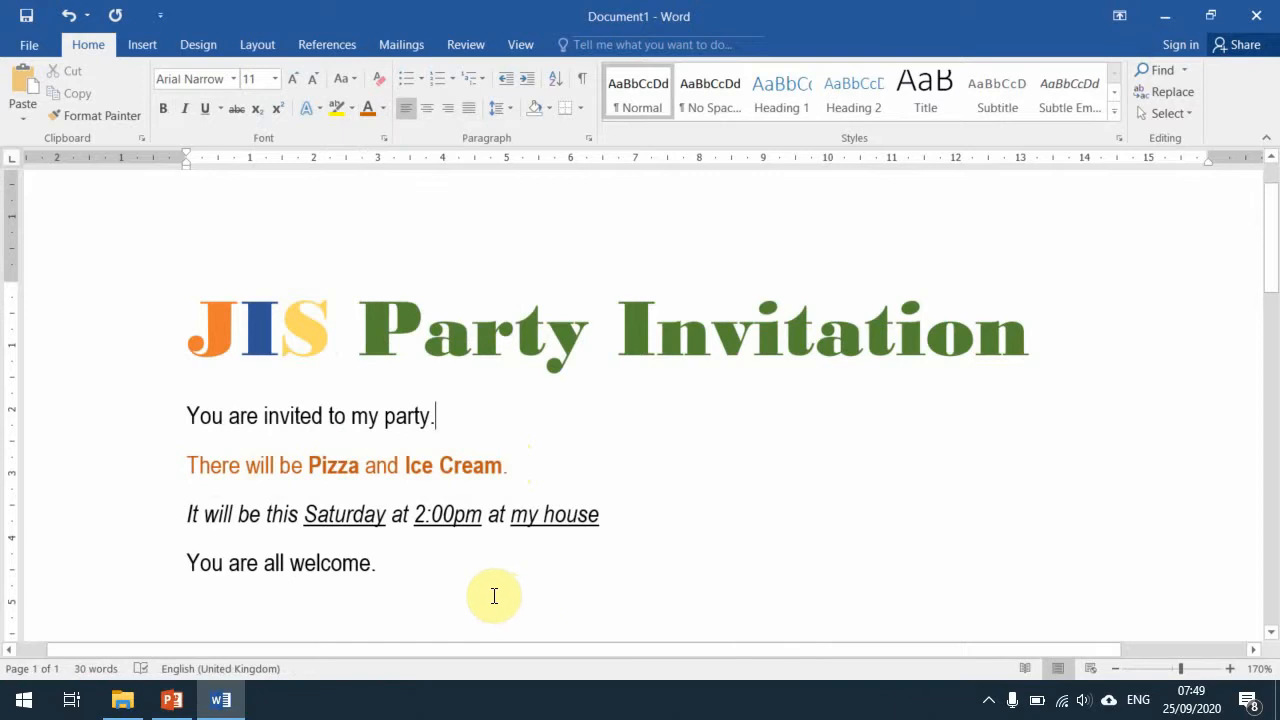
left_click(238, 79)
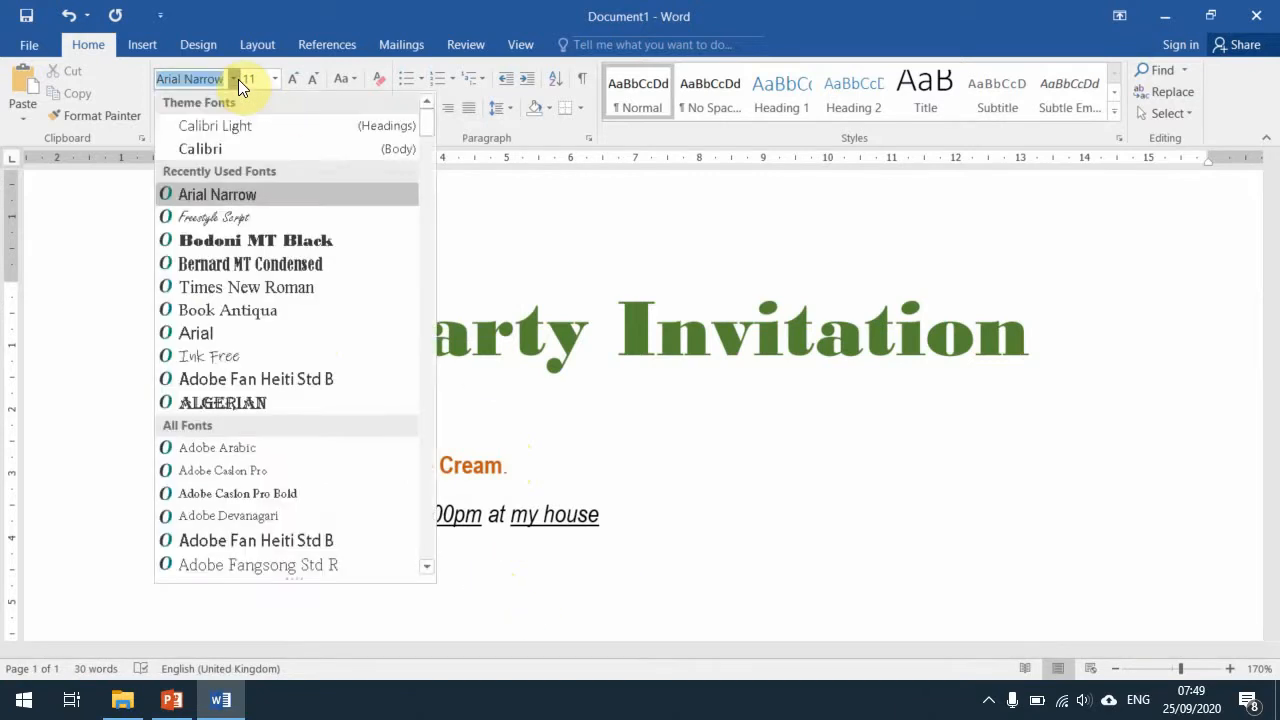
left_click(238, 79)
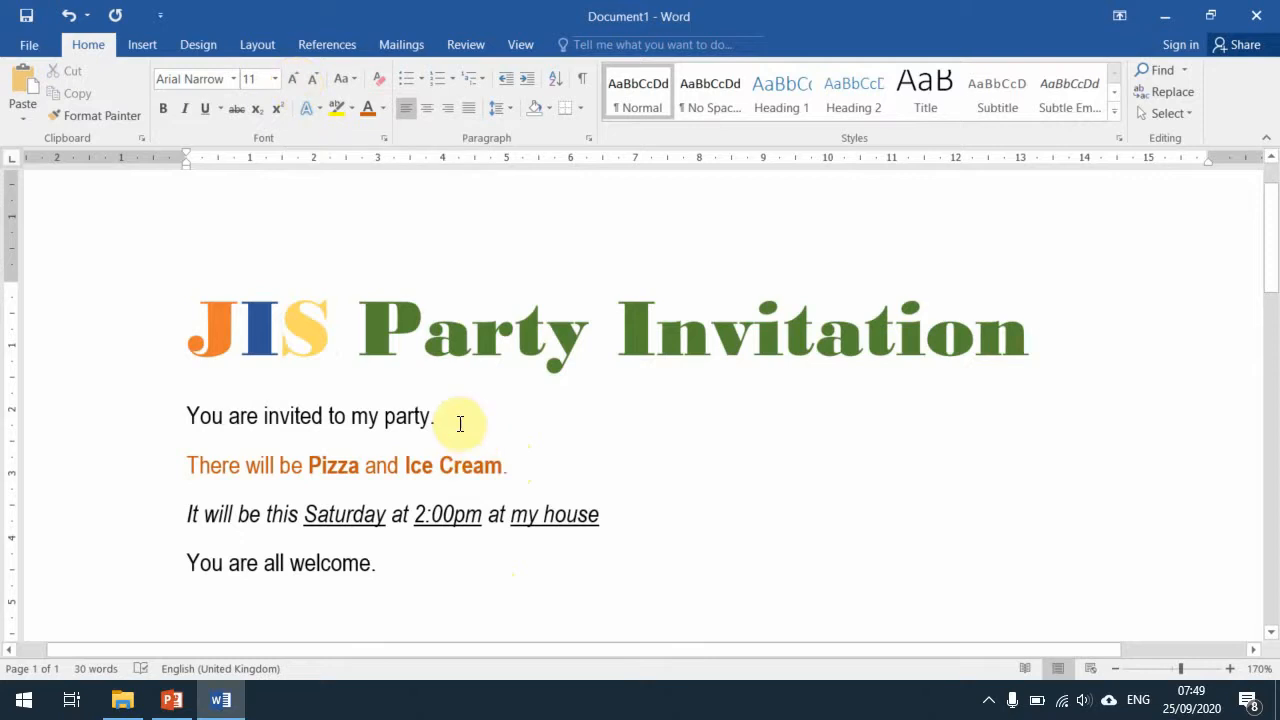
Enlarge the line "You are invited to my party." to font size 16 and make it bold.
left_click_drag(457, 423, 210, 436)
left_click(296, 77)
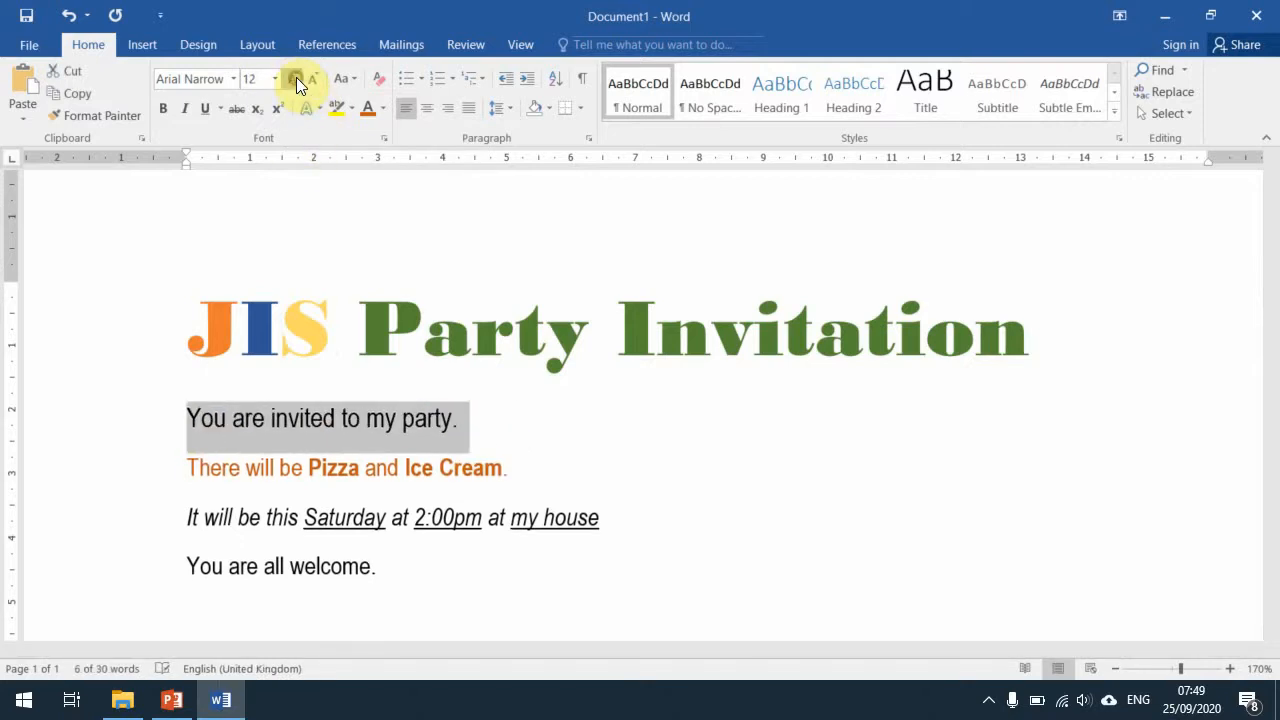
left_click(296, 77)
left_click(298, 79)
left_click(163, 111)
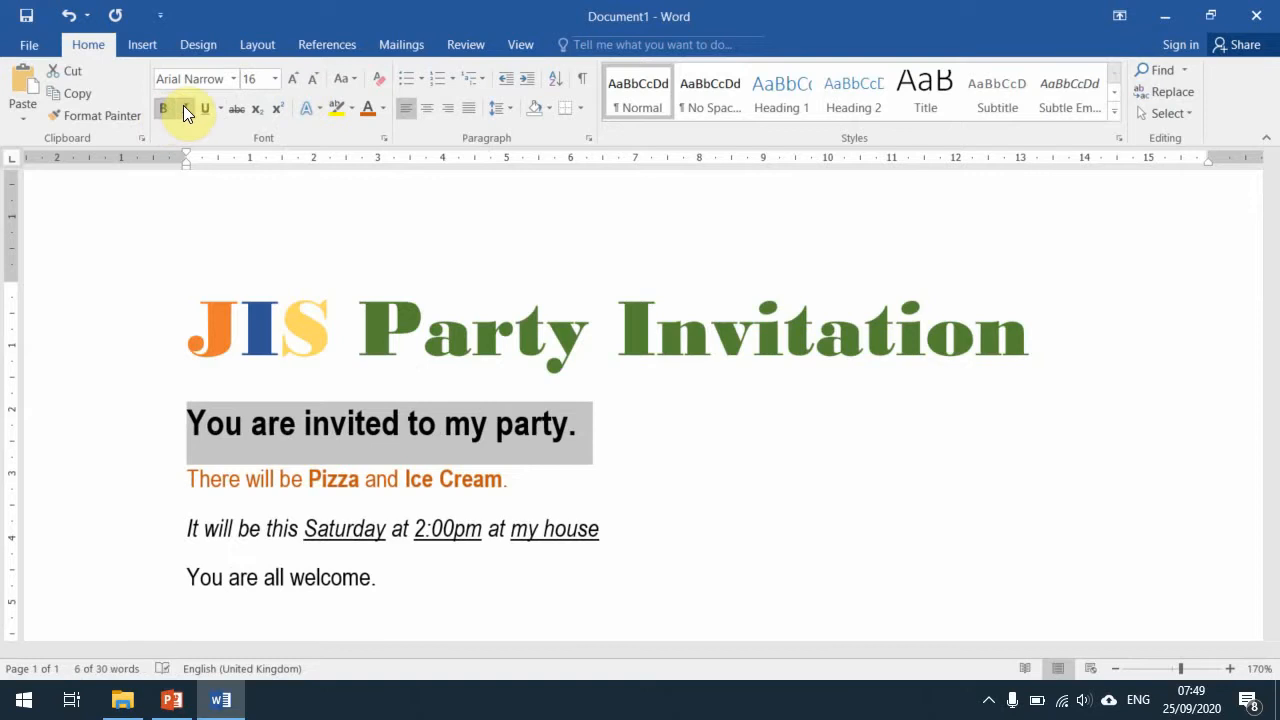
Try italic and underline on the line "You are invited to my party.".
left_click(184, 105)
left_click(189, 106)
left_click(198, 108)
left_click(198, 108)
left_click(198, 108)
left_click(198, 108)
left_click(198, 108)
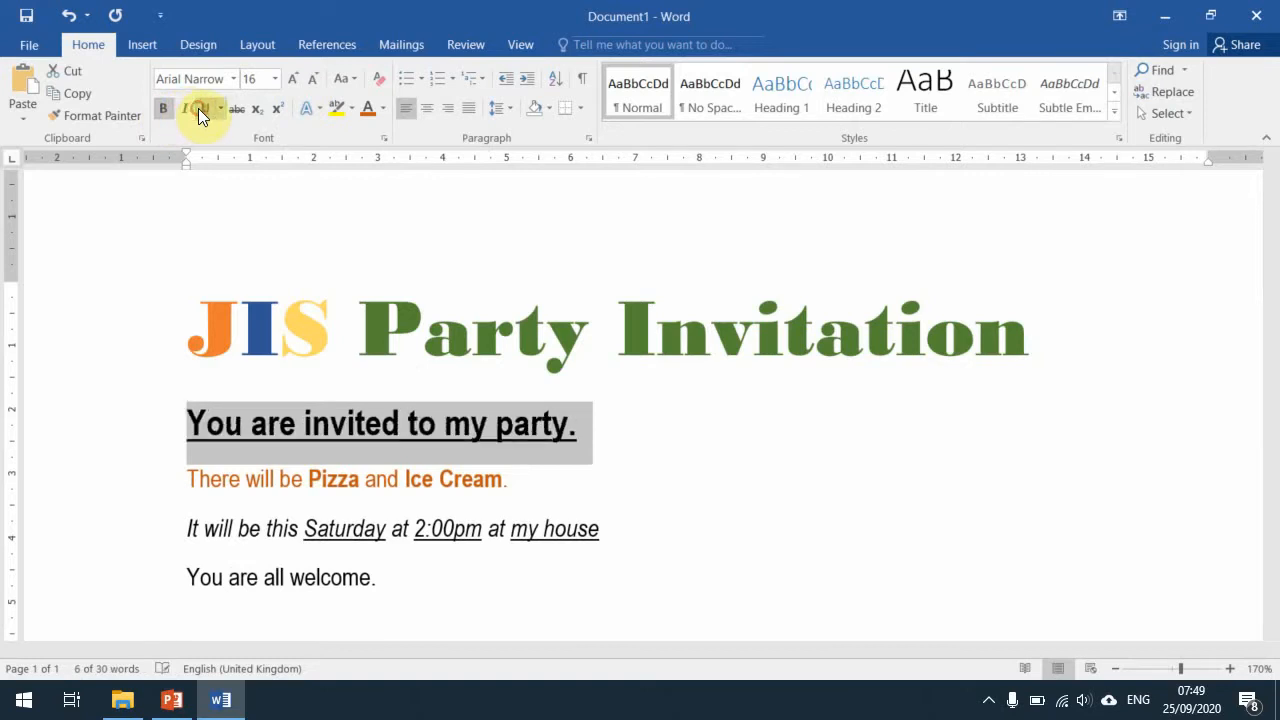
left_click(198, 108)
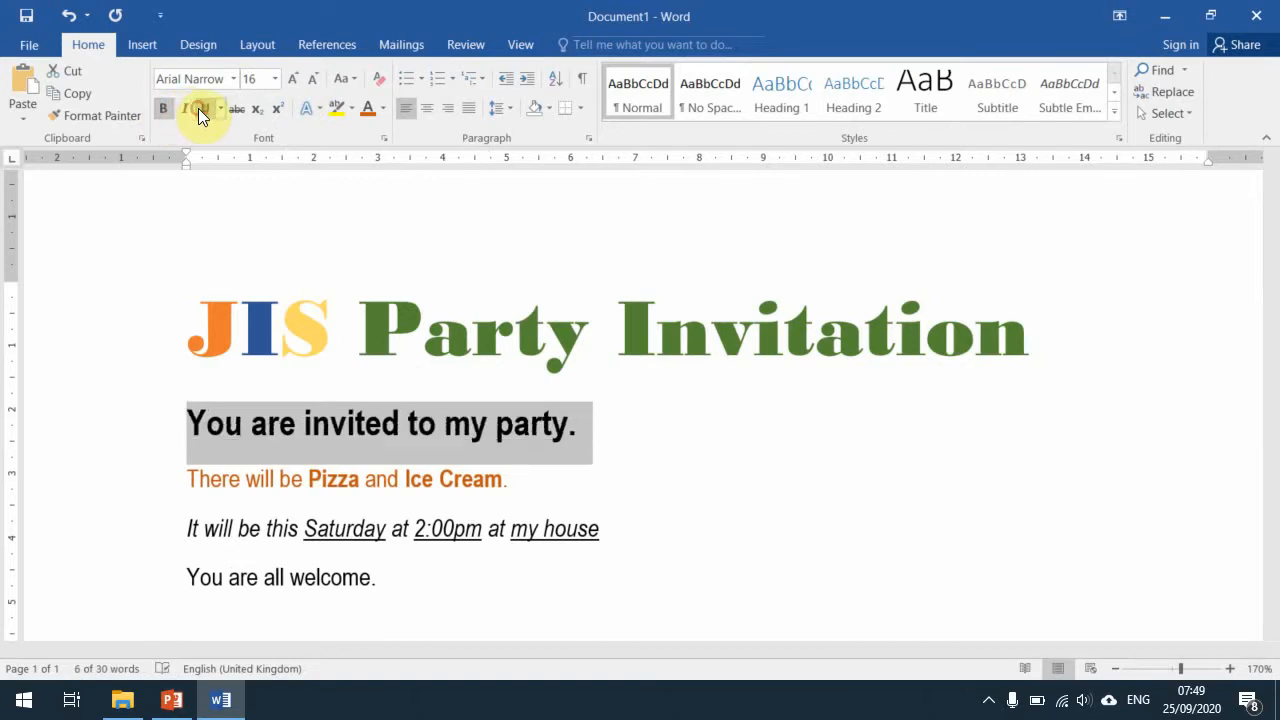
Switch to the PowerPoint presentation and show slide 4 with the activity instructions.
left_click(176, 699)
left_click(120, 551)
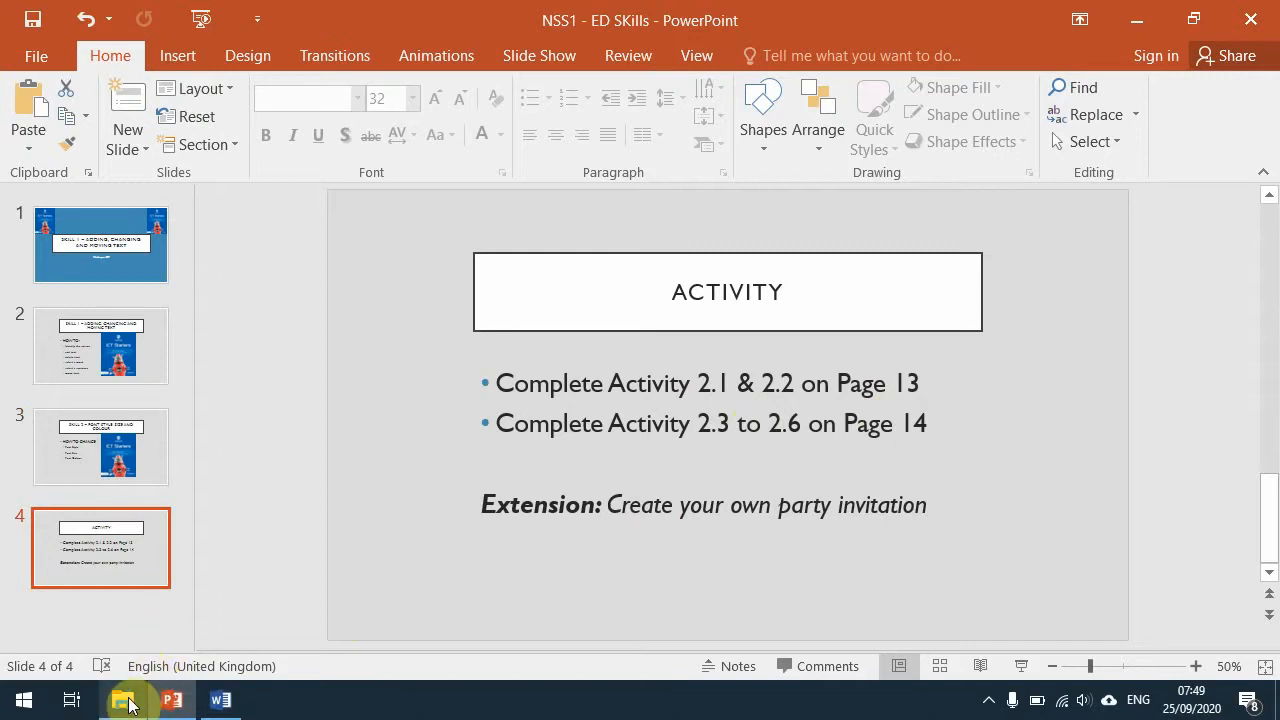
Switch to File Explorer and open Info_about_vegetables from Documents > P5 Your name > Primary 5 Files > Exploring Documents Source files.
mouse_move(130, 700)
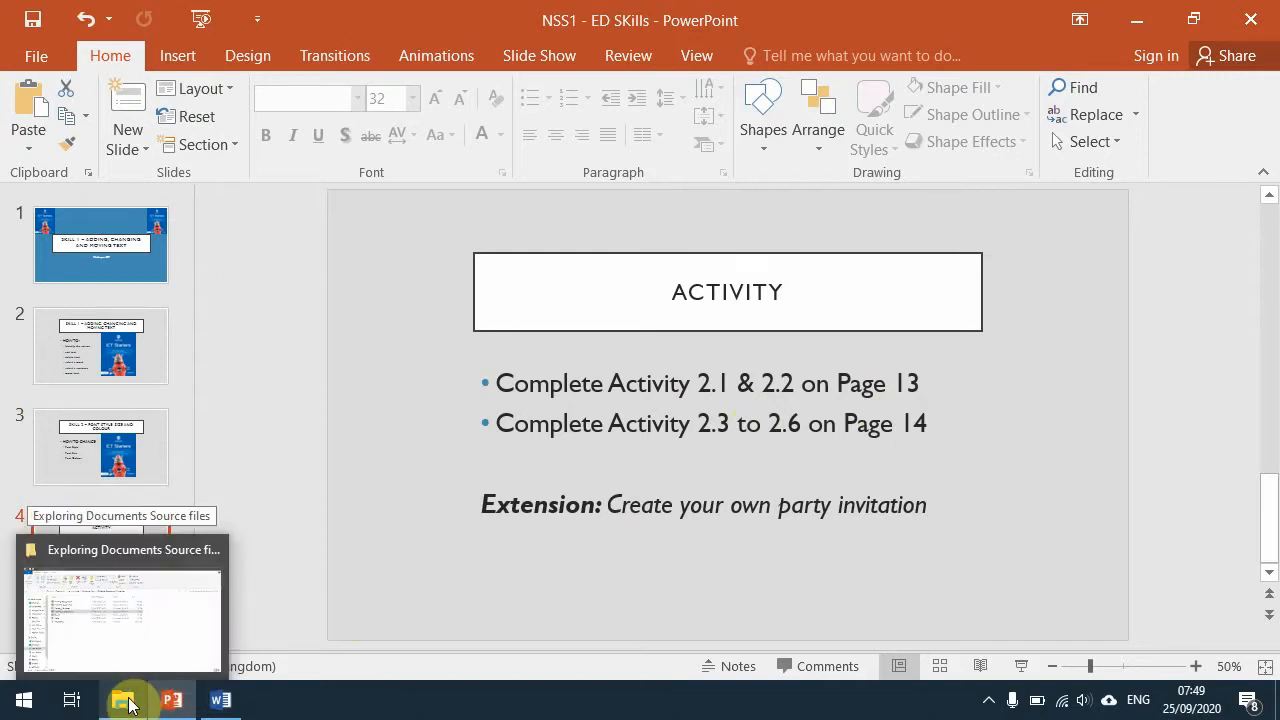
left_click(128, 702)
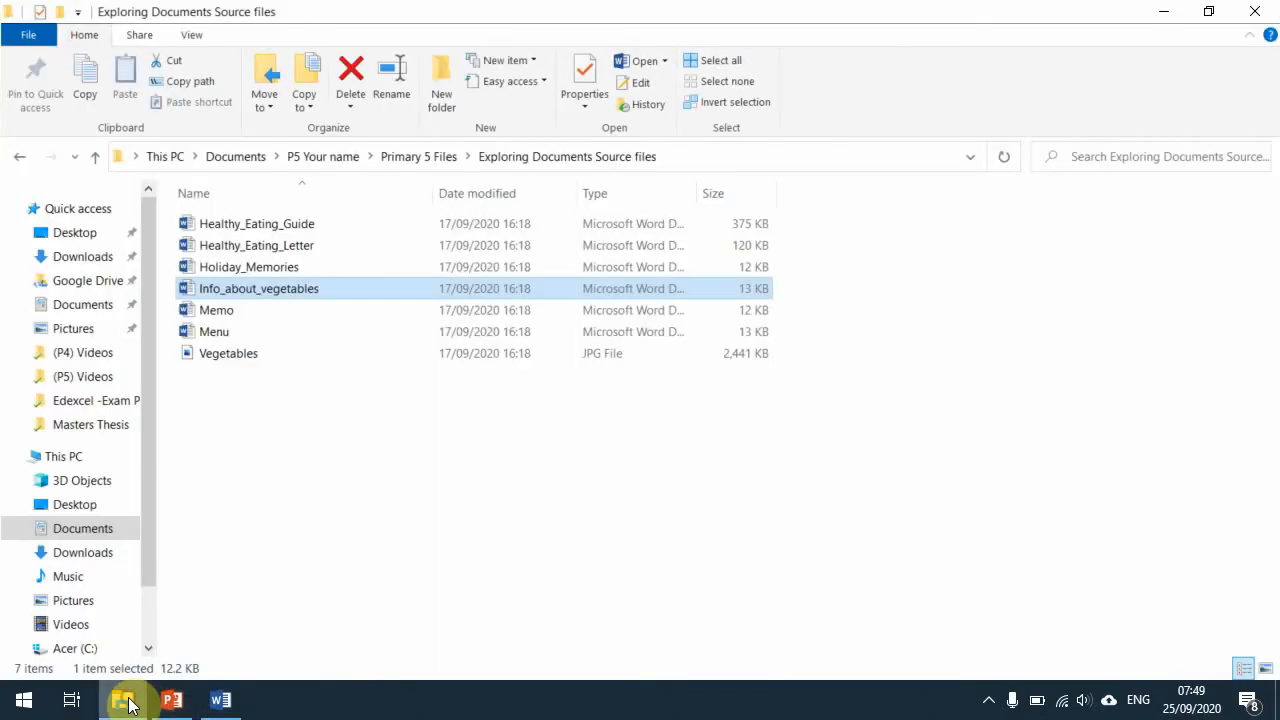
left_click(94, 305)
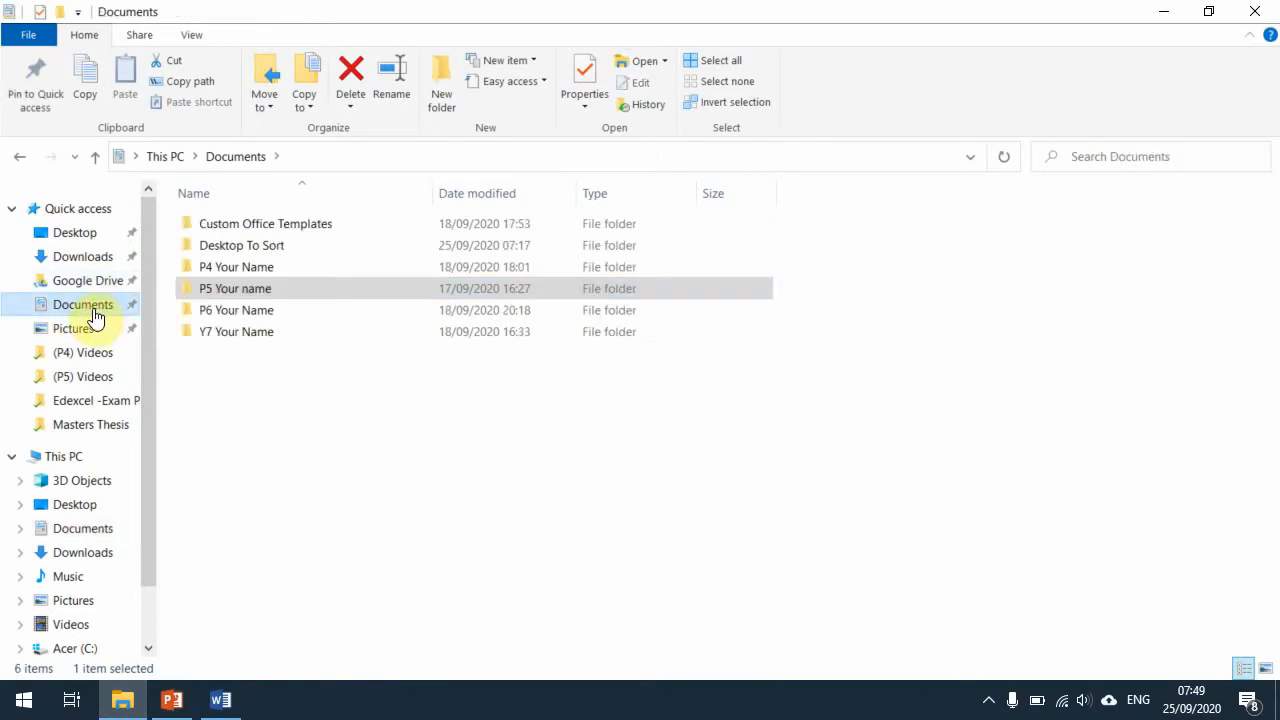
double_click(217, 288)
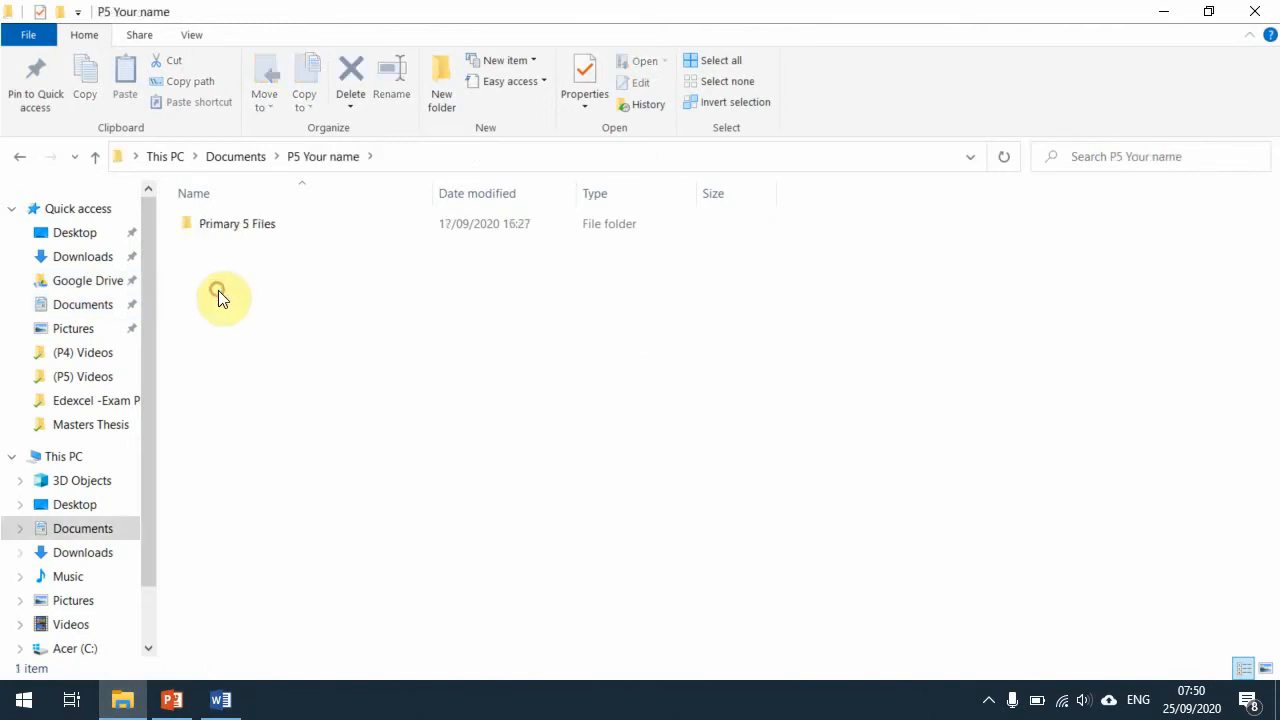
double_click(241, 224)
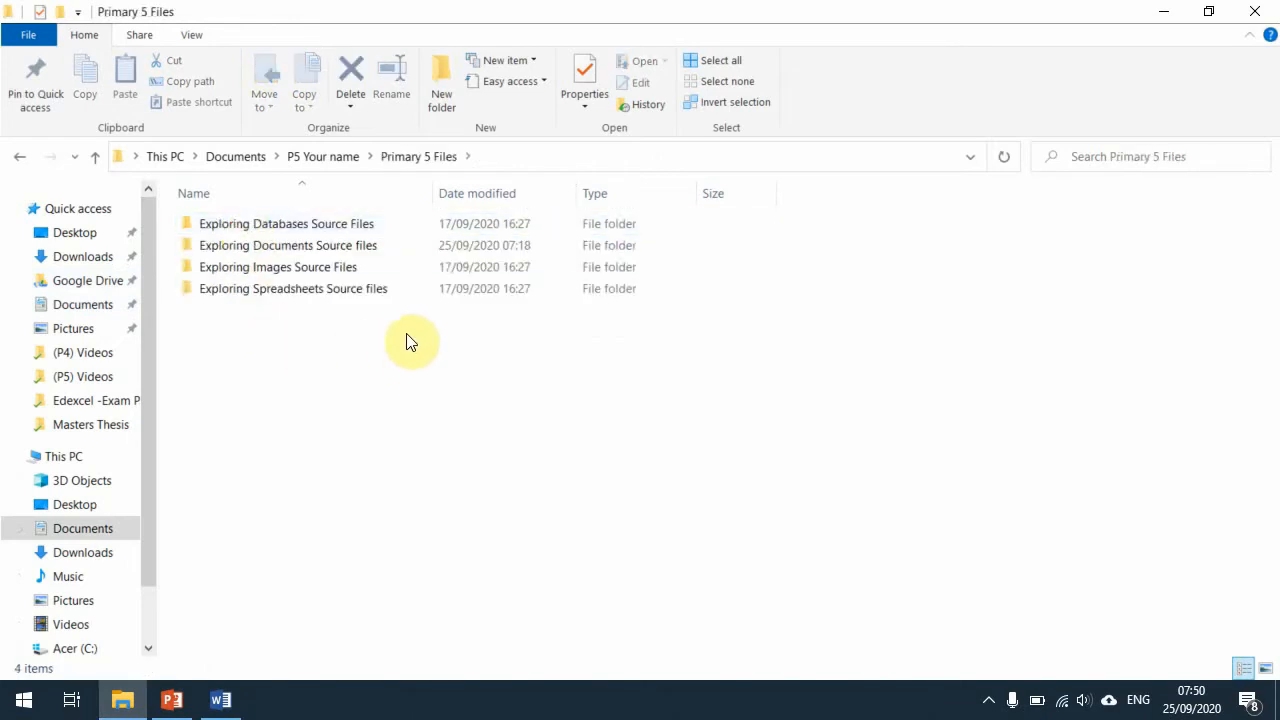
double_click(283, 248)
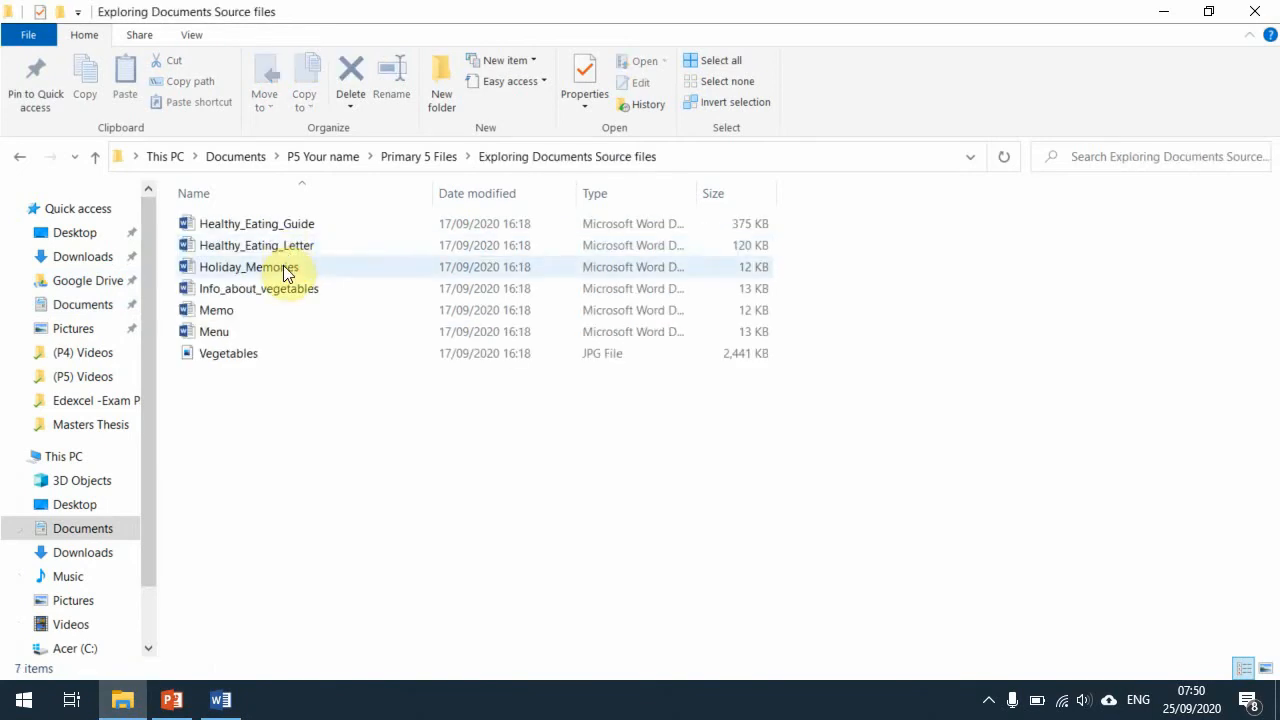
double_click(230, 290)
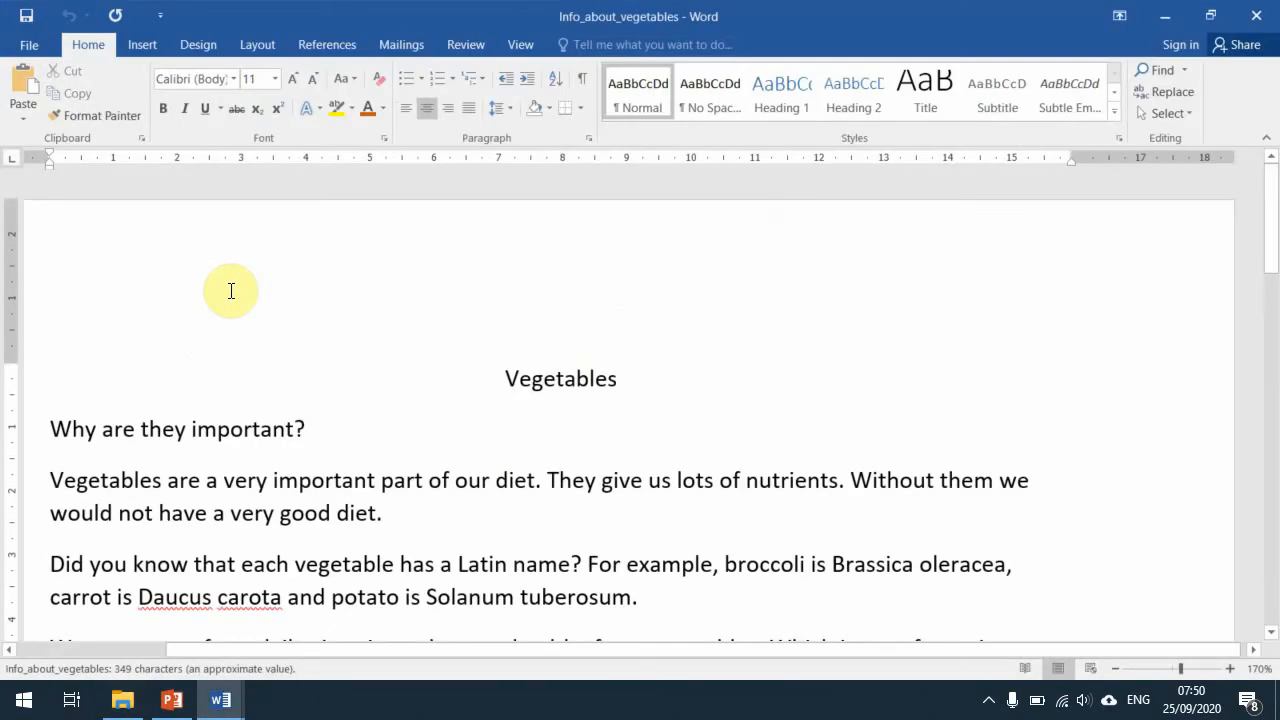
scroll(520, 403, "down", 1)
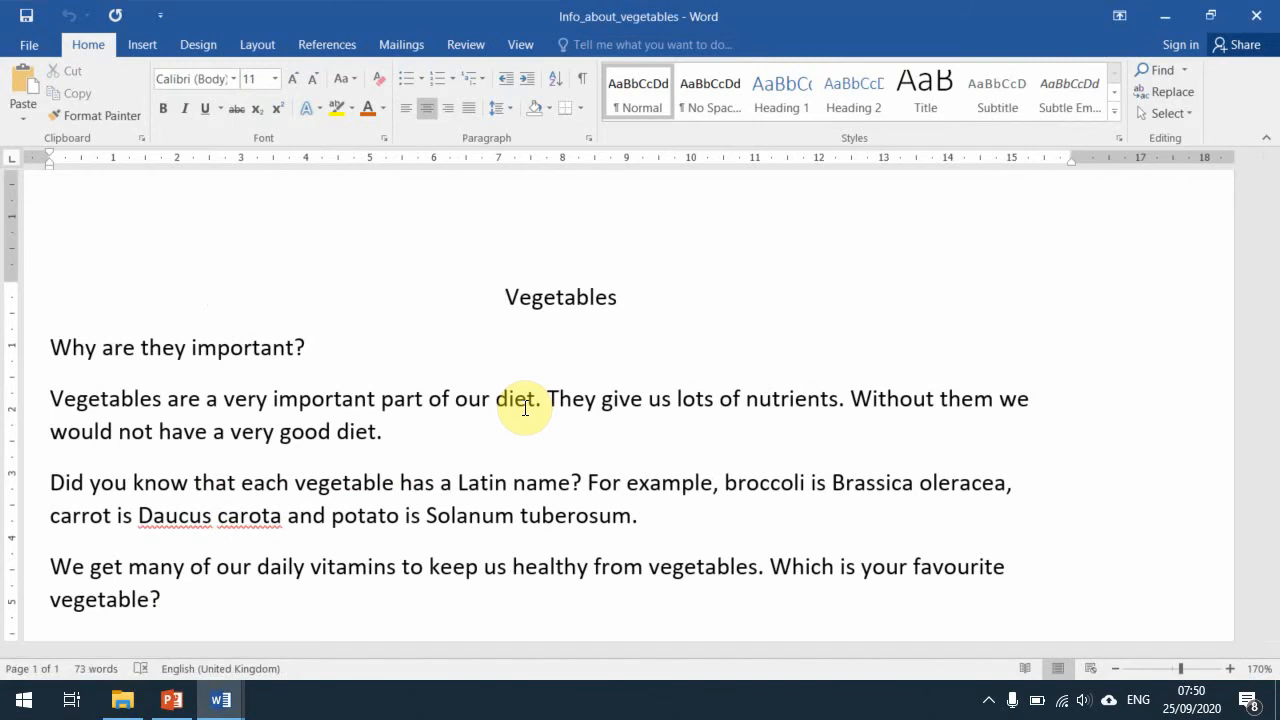
Minimize both Word documents, return to the PowerPoint activity slide and select the line "Extension: Create your own party invitation".
left_click(1168, 17)
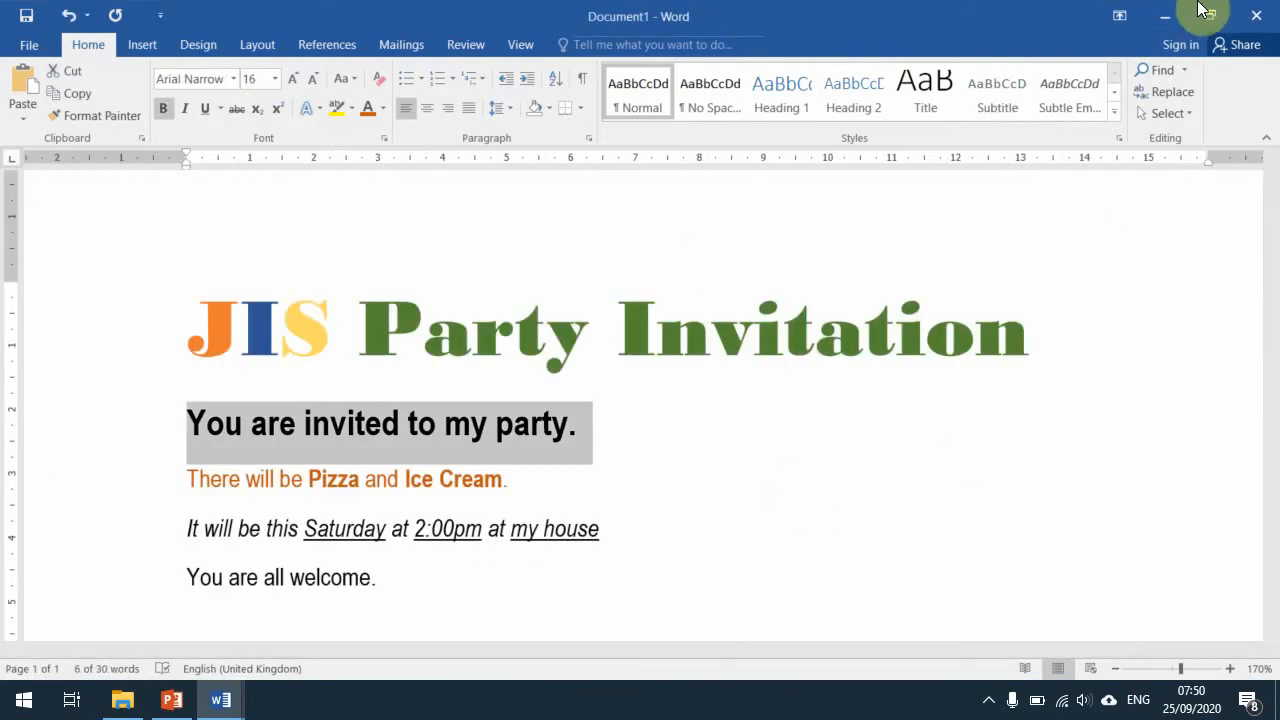
left_click(1166, 16)
left_click(172, 699)
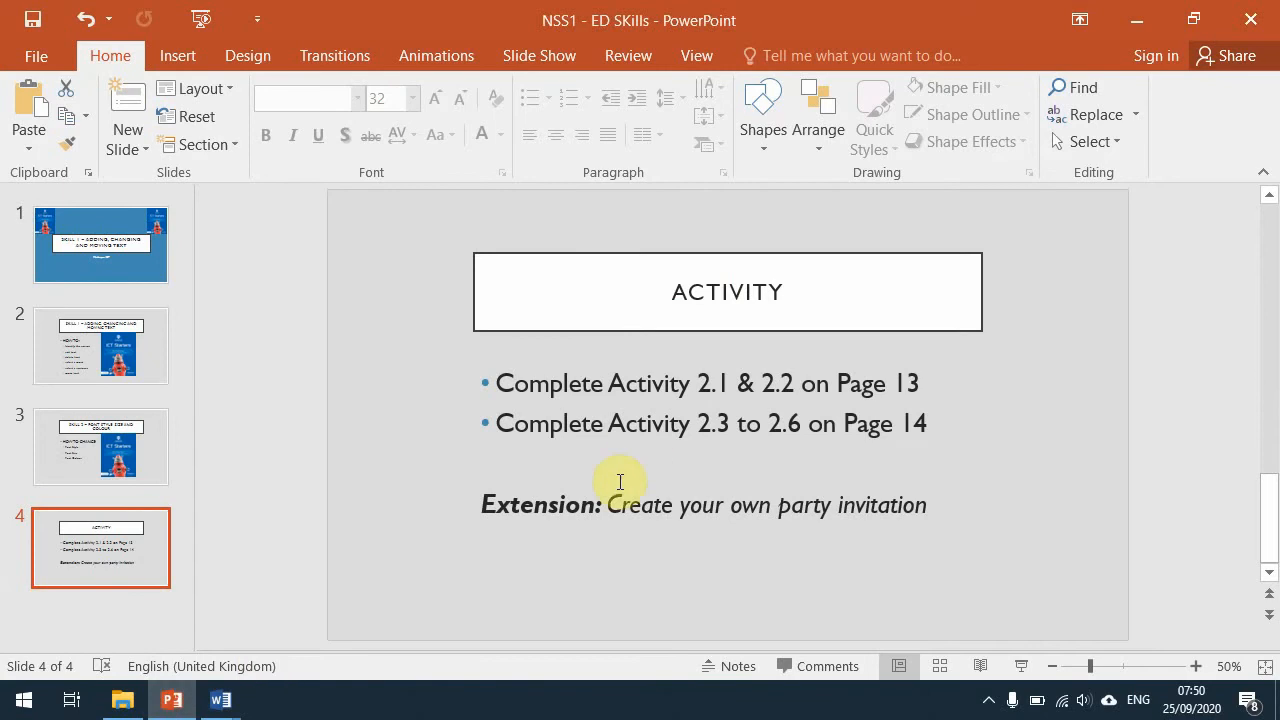
left_click_drag(480, 506, 912, 507)
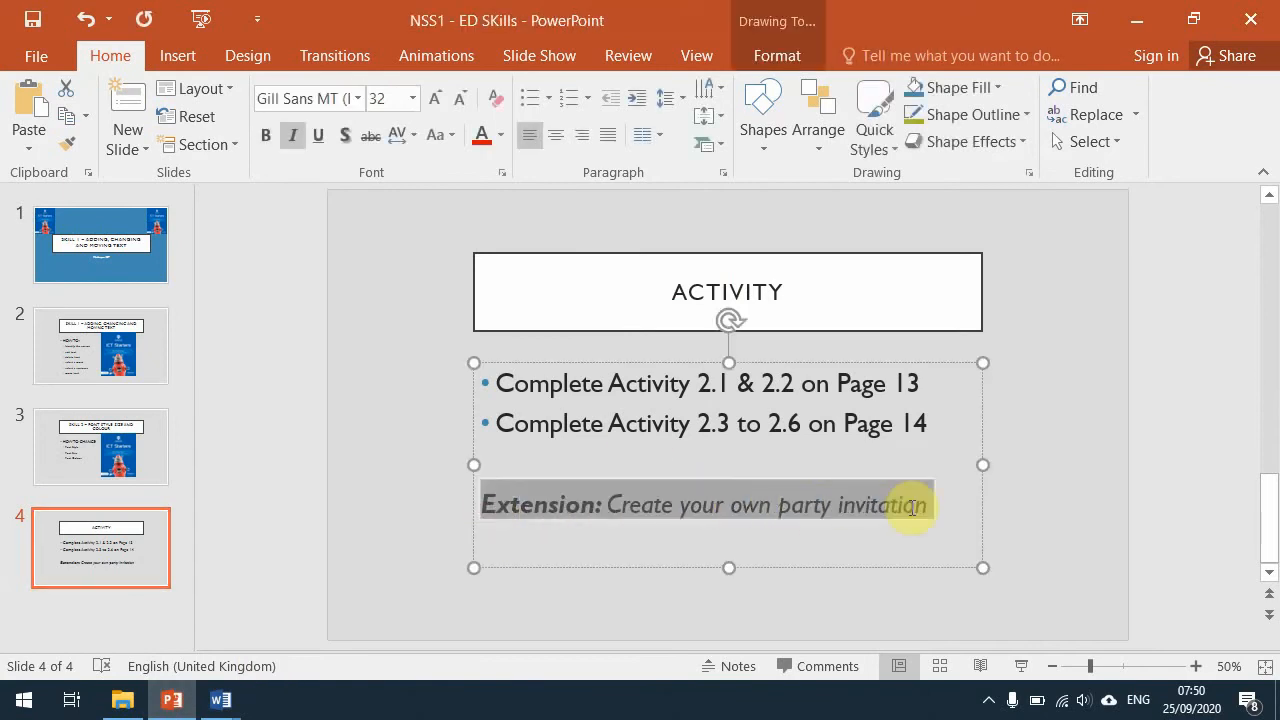